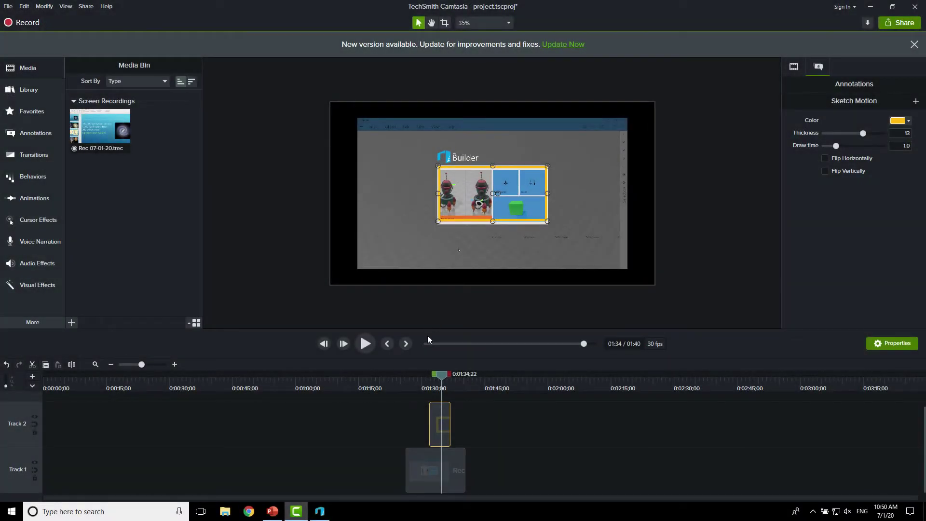
Step: Offset the screen recording and shrink it from its top-left corner to 95.9% scale
{"action": "left_click", "coordinate": [373, 112]}
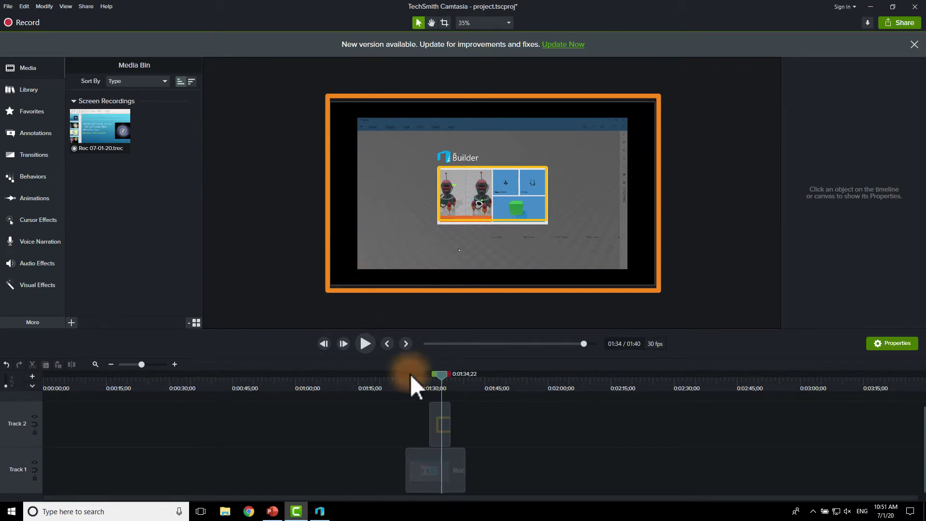
{"action": "left_click", "coordinate": [444, 465]}
{"action": "mouse_move", "coordinate": [416, 240]}
{"action": "left_mouse_down"}
{"action": "mouse_move", "coordinate": [661, 186]}
{"action": "mouse_move", "coordinate": [659, 225]}
{"action": "mouse_move", "coordinate": [478, 252]}
{"action": "mouse_move", "coordinate": [419, 237]}
{"action": "left_mouse_up"}
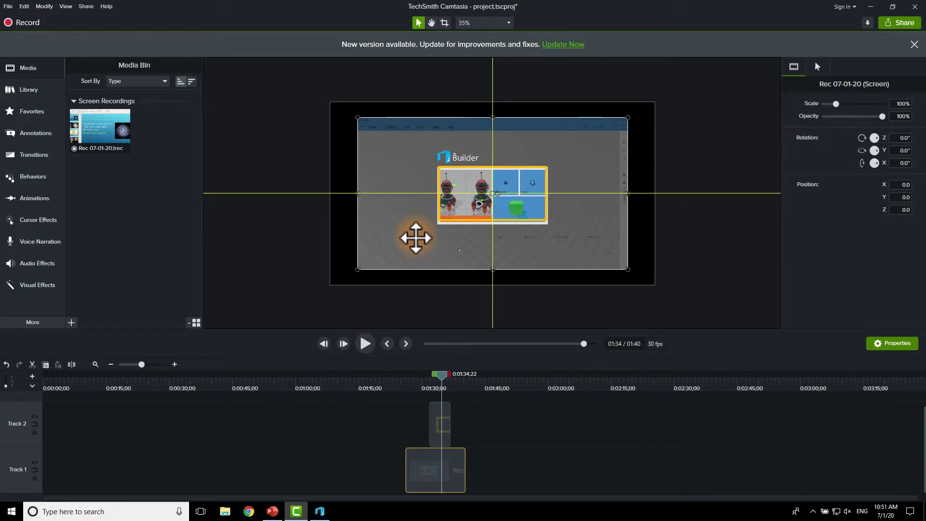
{"action": "left_click_drag", "start_coordinate": [416, 238], "coordinate": [414, 236]}
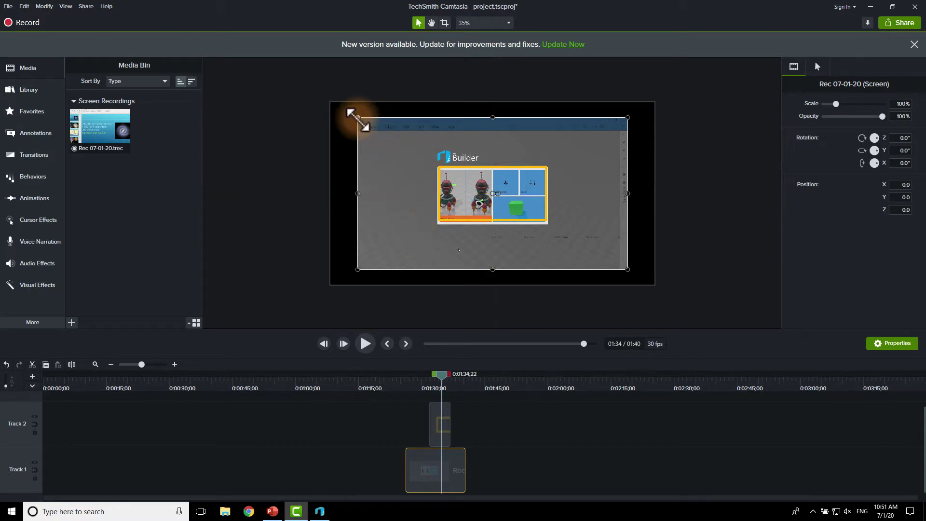
{"action": "mouse_move", "coordinate": [358, 118]}
{"action": "left_mouse_down"}
{"action": "mouse_move", "coordinate": [333, 93]}
{"action": "mouse_move", "coordinate": [369, 124]}
{"action": "left_mouse_up"}
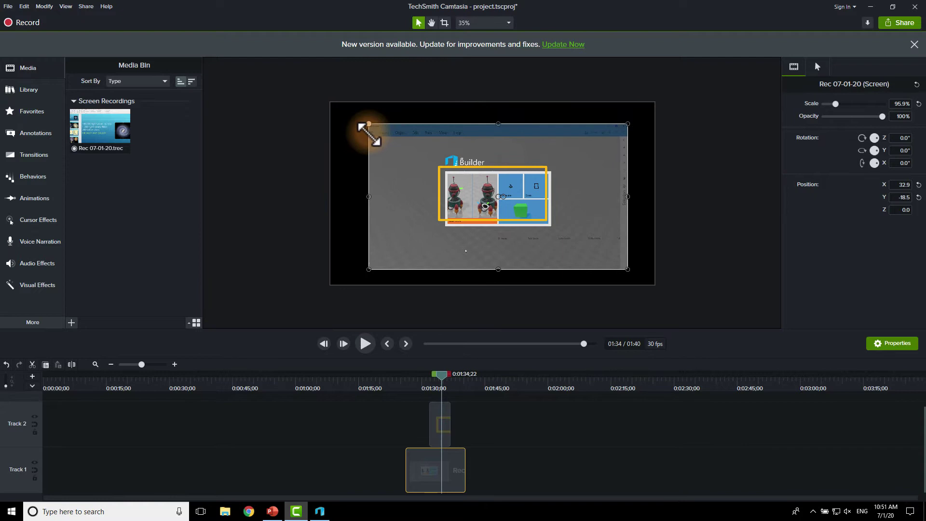
Step: Slide the Track 2 sketch annotation later, stretching the project to 1:49
{"action": "left_click", "coordinate": [439, 413]}
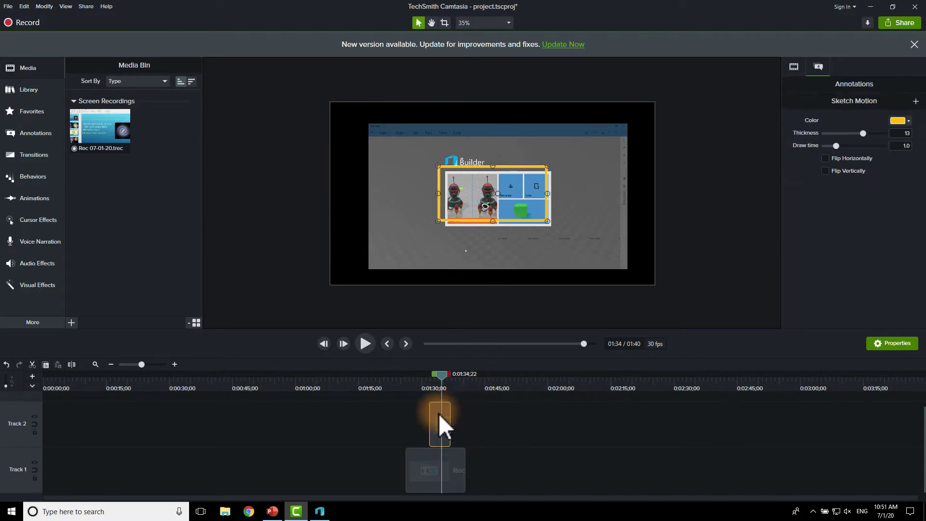
{"action": "mouse_move", "coordinate": [439, 414]}
{"action": "left_mouse_down"}
{"action": "mouse_move", "coordinate": [490, 415]}
{"action": "mouse_move", "coordinate": [495, 387]}
{"action": "mouse_move", "coordinate": [438, 387]}
{"action": "left_mouse_up"}
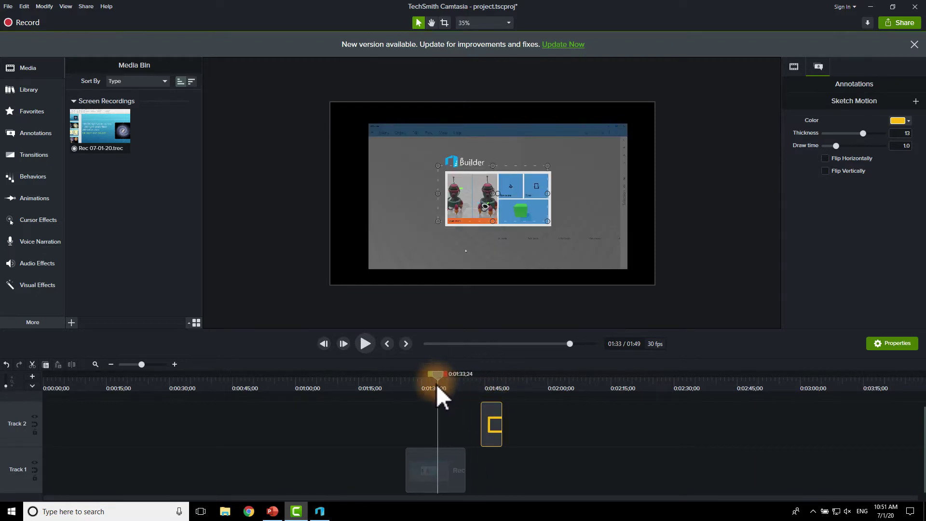
{"action": "left_click", "coordinate": [429, 478]}
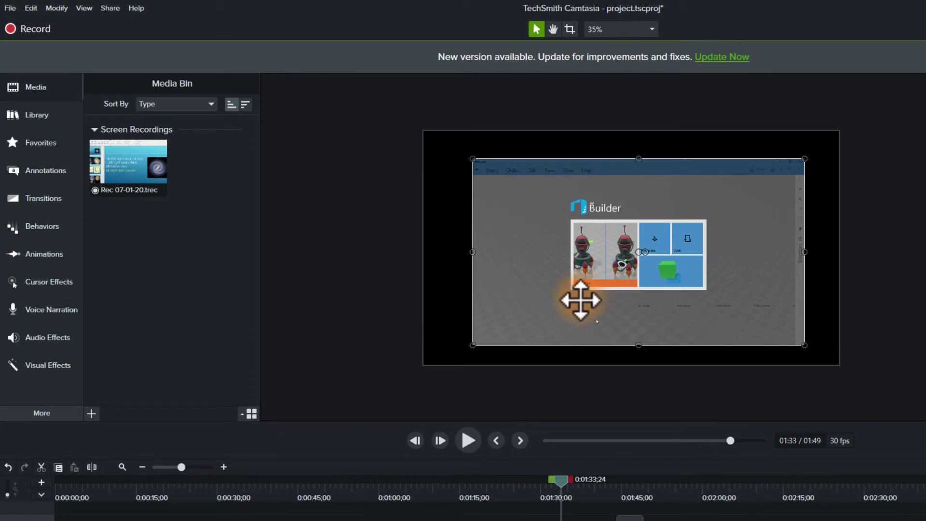
{"action": "right_click", "coordinate": [152, 166]}
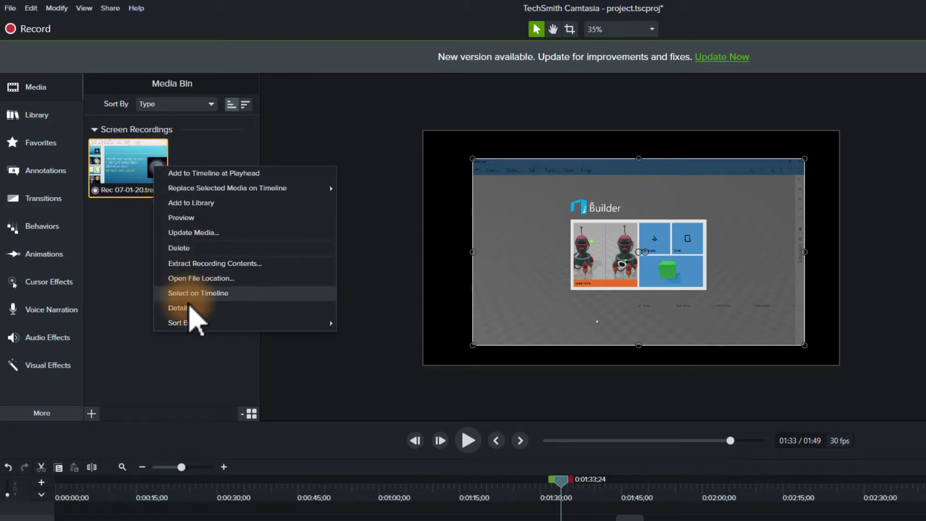
{"action": "left_click", "coordinate": [189, 309]}
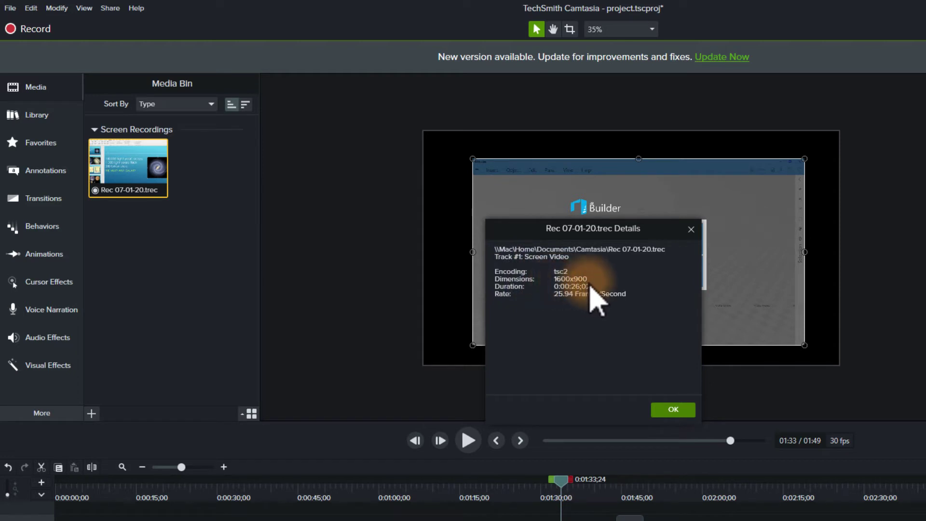
{"action": "left_click", "coordinate": [672, 410]}
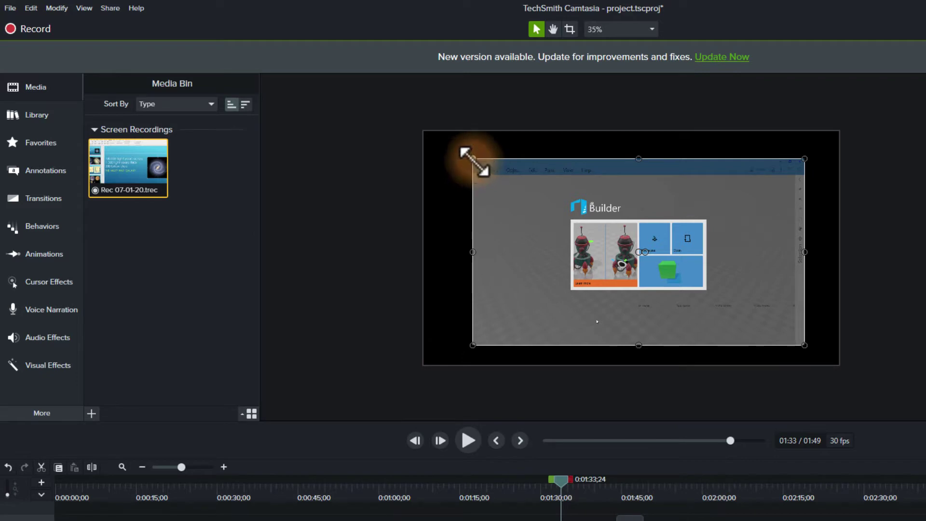
Step: Snap the recording's top-left and bottom-right corners to the canvas corners, removing the black border
{"action": "left_click_drag", "start_coordinate": [474, 160], "coordinate": [444, 139]}
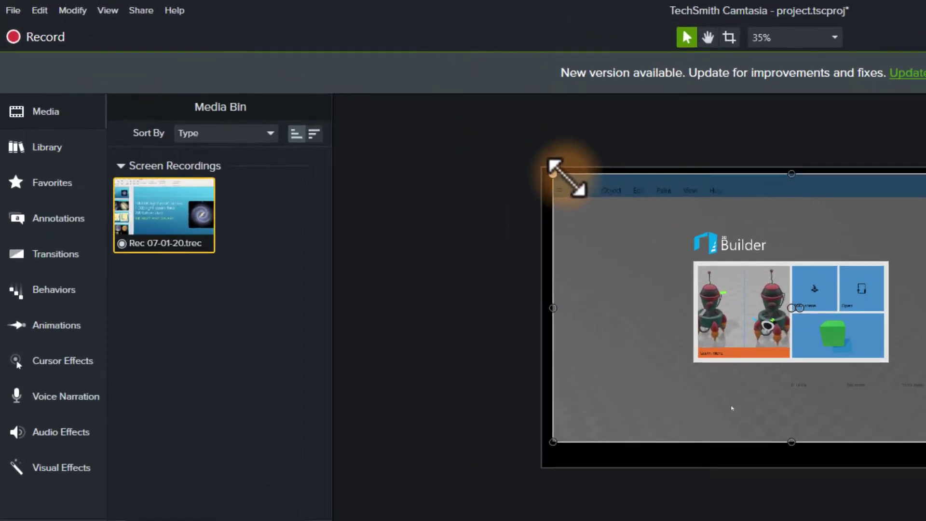
{"action": "left_click_drag", "start_coordinate": [567, 177], "coordinate": [561, 174]}
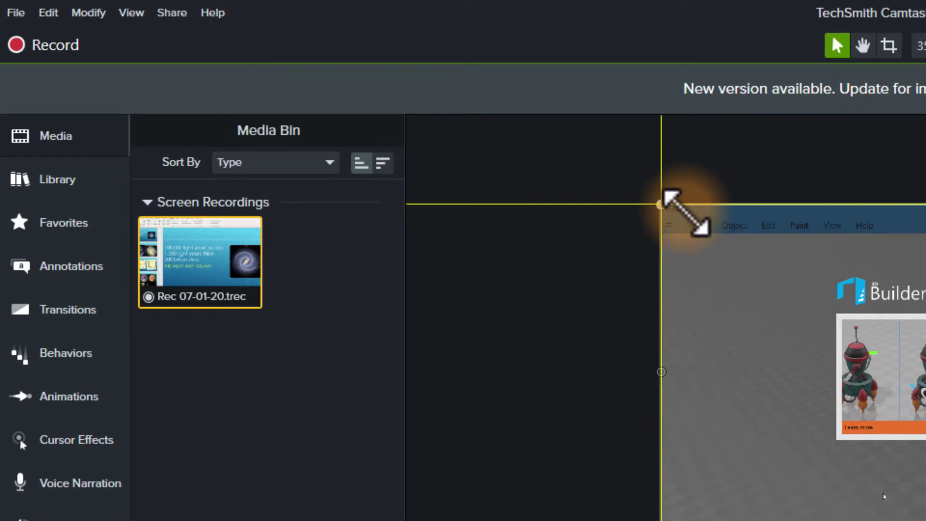
{"action": "left_click_drag", "start_coordinate": [685, 212], "coordinate": [685, 212]}
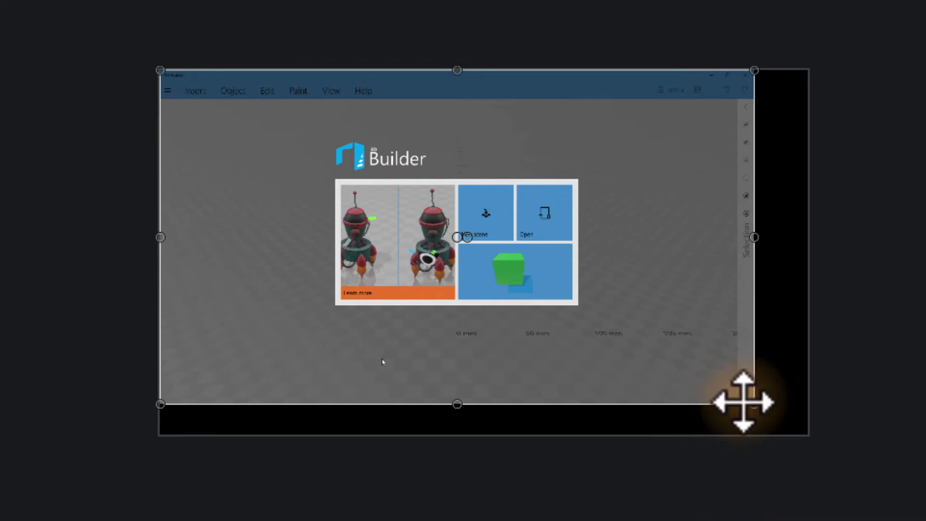
{"action": "left_click_drag", "start_coordinate": [755, 404], "coordinate": [809, 434]}
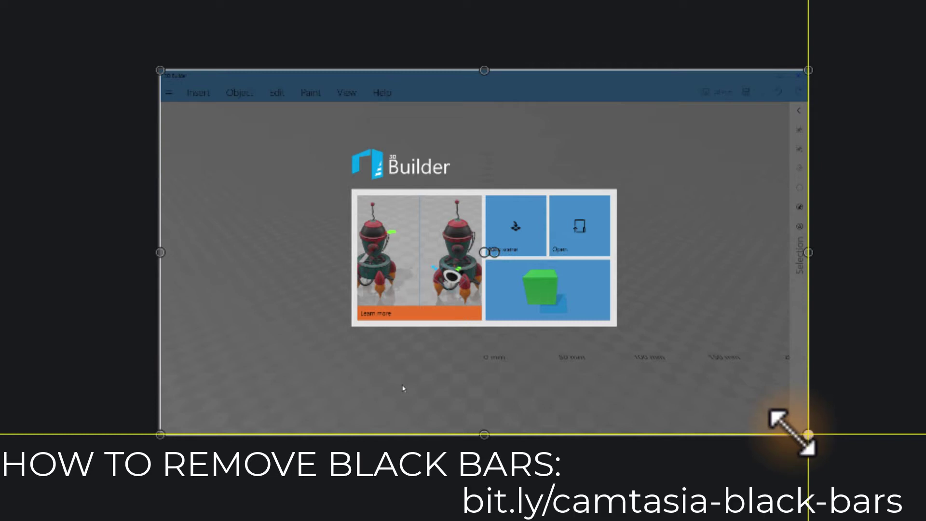
{"action": "left_click_drag", "start_coordinate": [808, 435], "coordinate": [809, 434]}
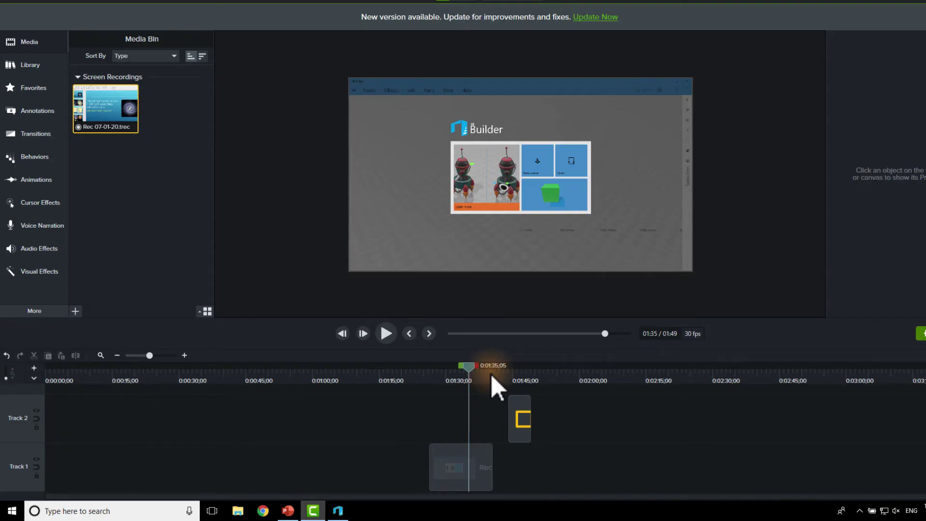
Step: Move the Track 2 sketch annotation back under the playhead
{"action": "left_click", "coordinate": [519, 409]}
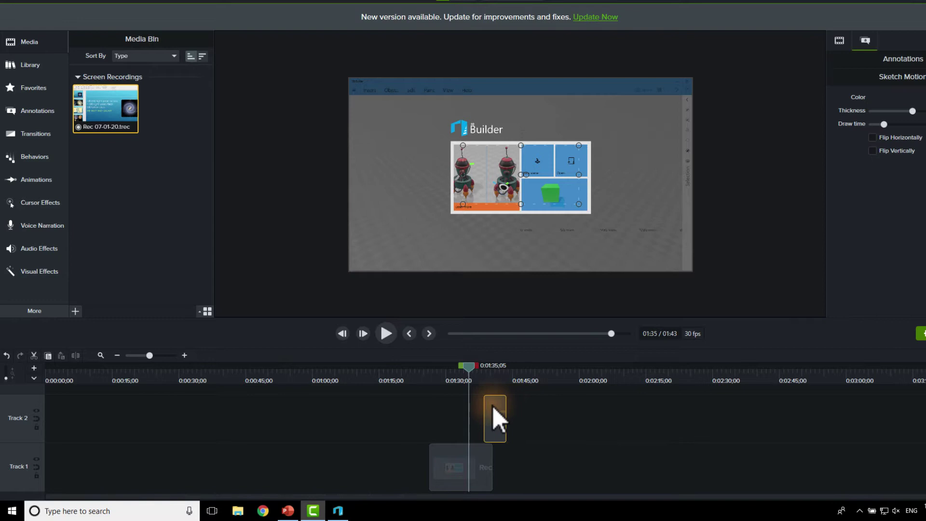
{"action": "left_click_drag", "start_coordinate": [493, 407], "coordinate": [469, 407]}
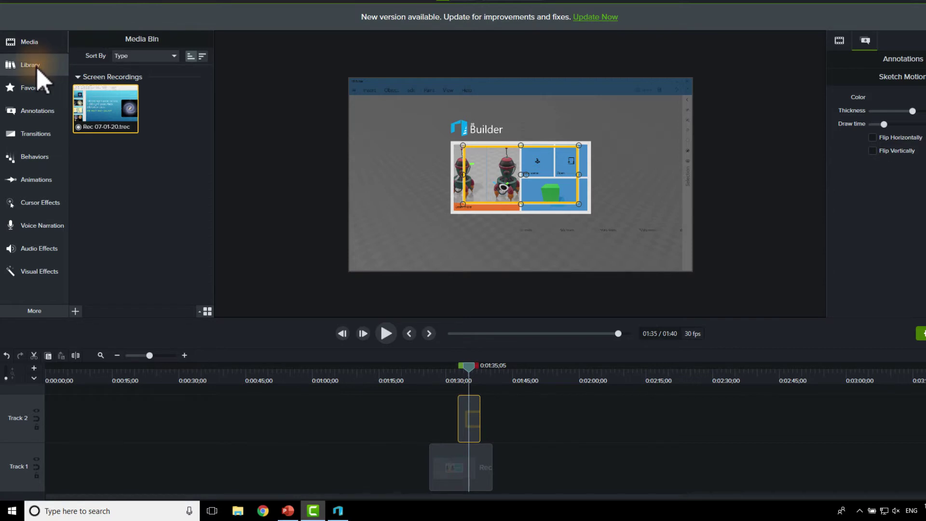
{"action": "left_click", "coordinate": [26, 110]}
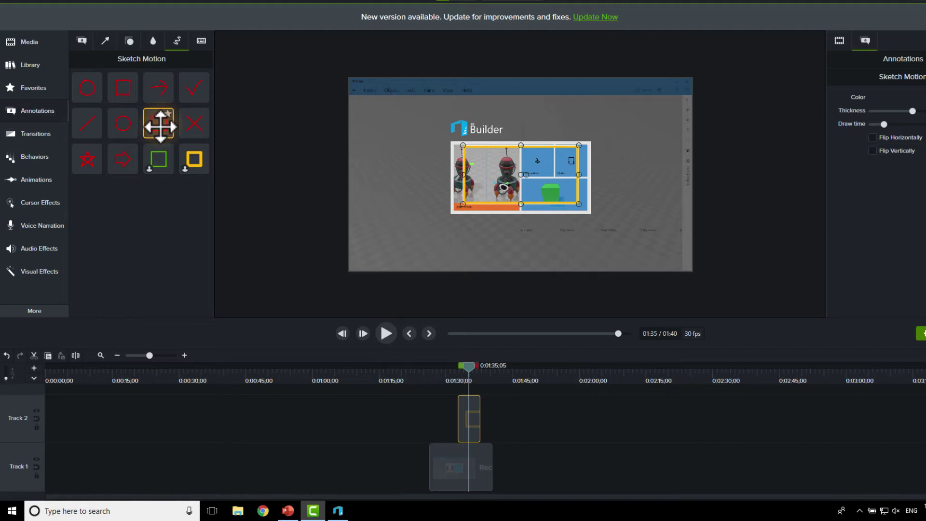
Step: Scrub through the sketch drawing and extend the rectangle's corners over the whole tile panel
{"action": "left_click", "coordinate": [458, 381]}
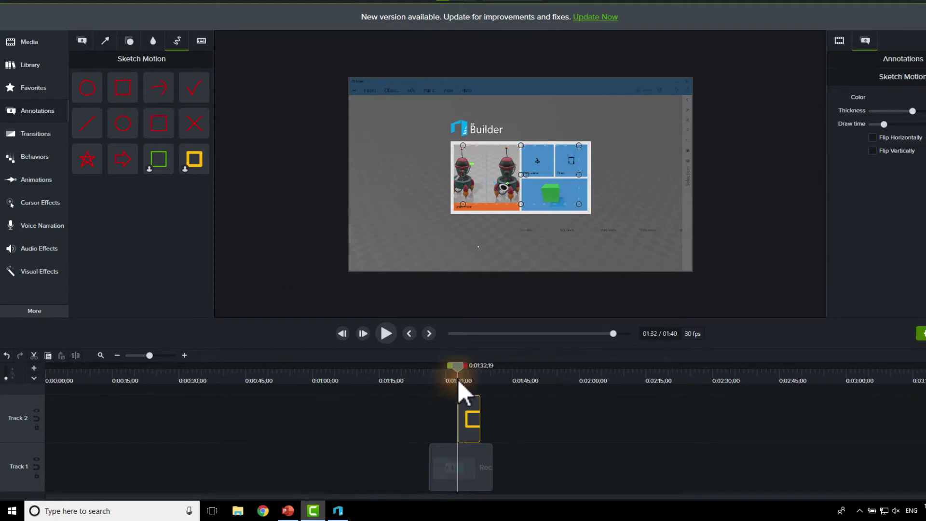
{"action": "left_click_drag", "start_coordinate": [458, 381], "coordinate": [466, 384]}
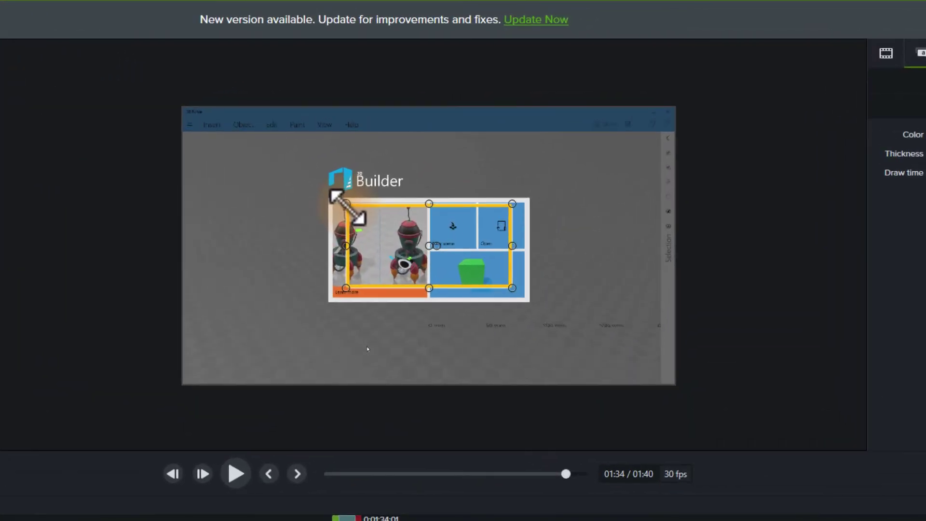
{"action": "left_click_drag", "start_coordinate": [346, 205], "coordinate": [325, 195]}
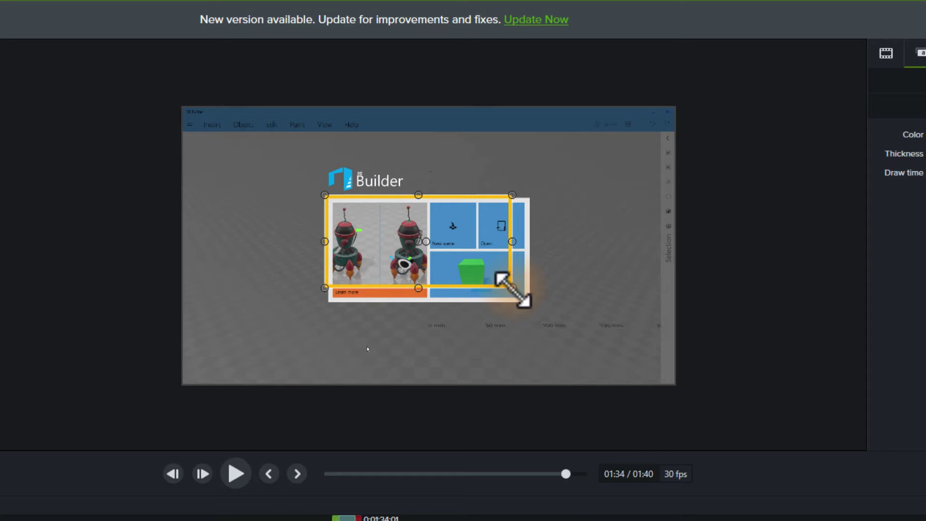
{"action": "left_click_drag", "start_coordinate": [513, 288], "coordinate": [530, 300]}
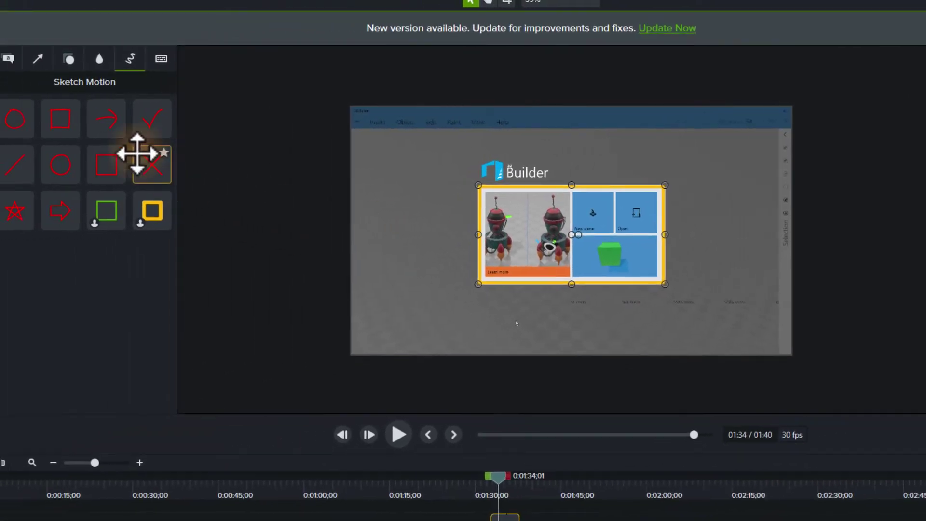
Step: List the shape annotations in the Bold style
{"action": "left_click", "coordinate": [69, 58]}
{"action": "left_click", "coordinate": [78, 109]}
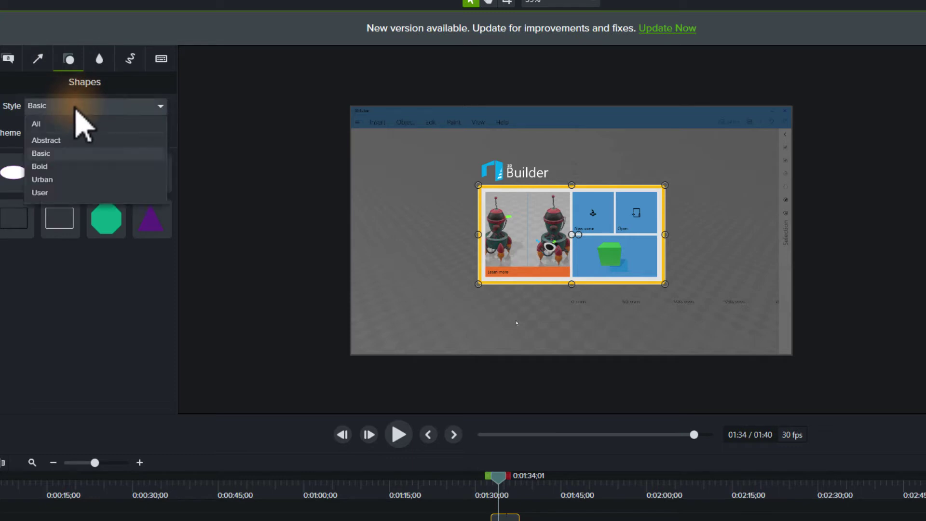
{"action": "left_click", "coordinate": [67, 167]}
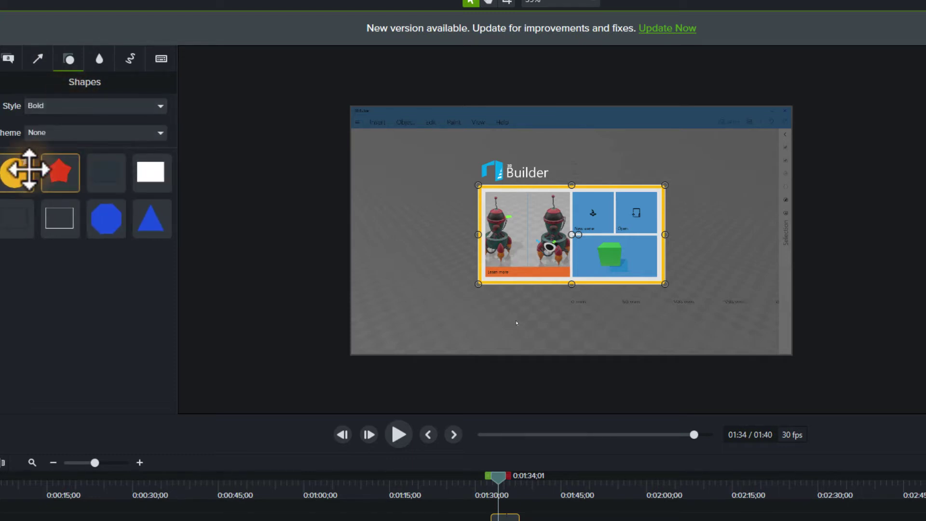
Step: Add a yellow circle to the canvas, undo its stretch, and enlarge it over the Builder image
{"action": "left_click_drag", "start_coordinate": [31, 172], "coordinate": [601, 248]}
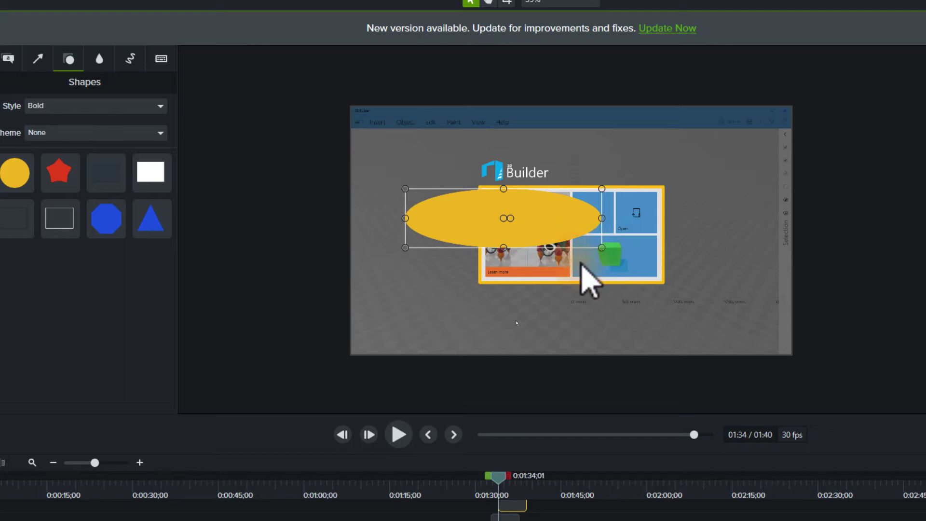
{"action": "key", "text": "ctrl+z"}
{"action": "key", "text": "ctrl+z"}
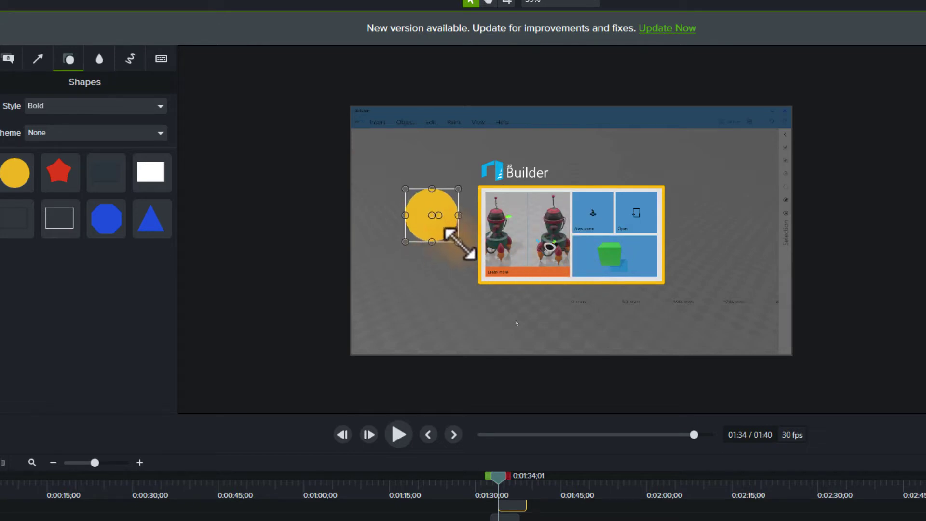
{"action": "left_click_drag", "start_coordinate": [459, 242], "coordinate": [507, 514]}
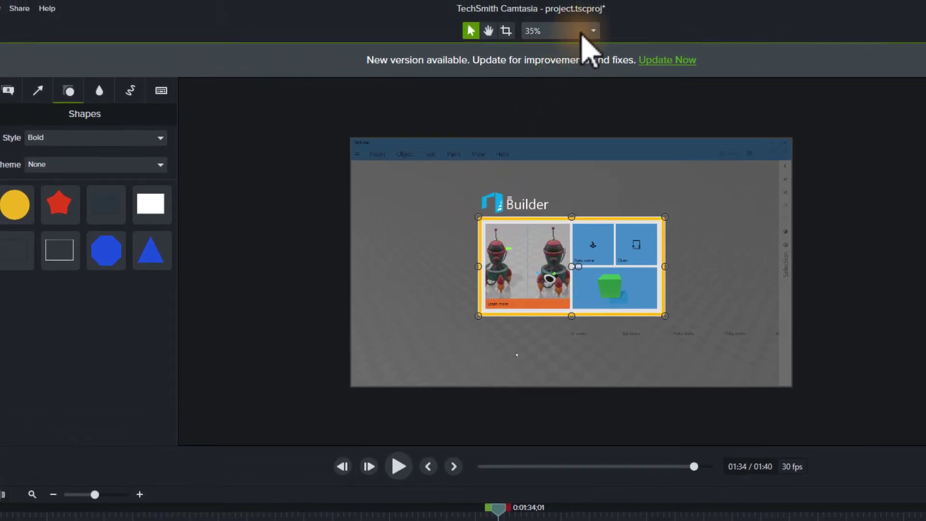
Step: Fit the canvas in the preview, then set the canvas zoom to 200%
{"action": "left_click", "coordinate": [582, 33]}
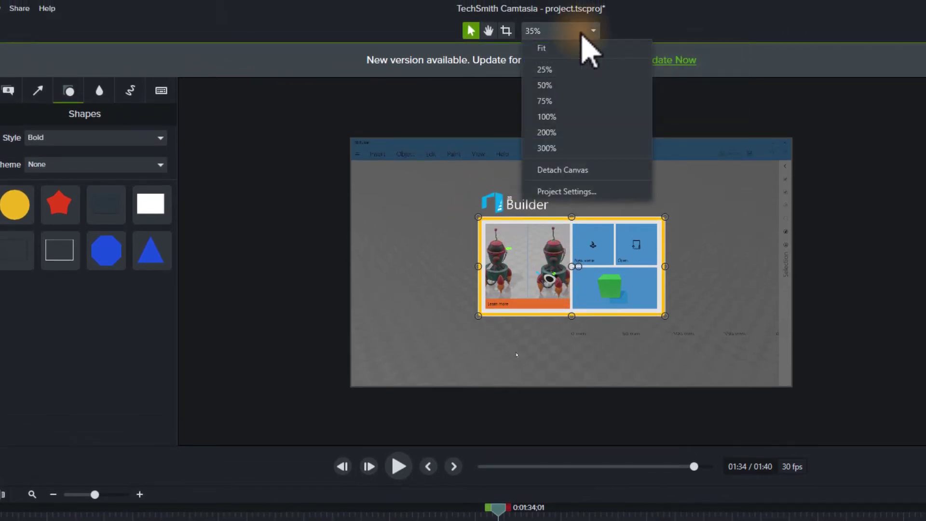
{"action": "left_click", "coordinate": [544, 50]}
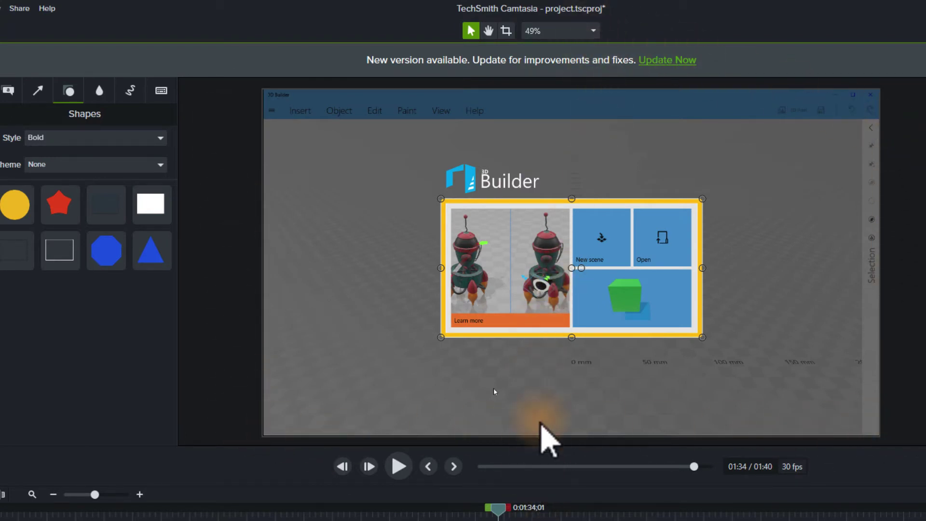
{"action": "scroll", "coordinate": [534, 391], "scroll_direction": "down", "scroll_amount": 2}
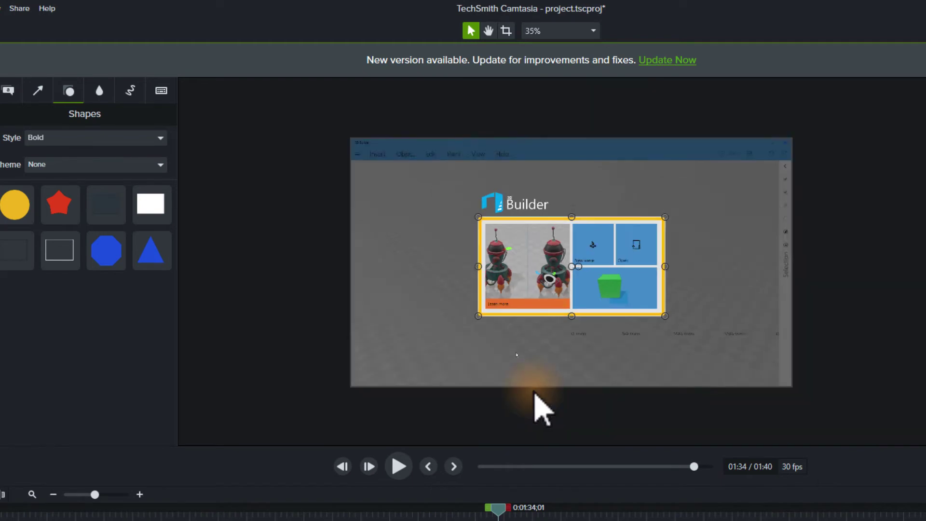
{"action": "scroll", "coordinate": [537, 381], "scroll_direction": "up", "scroll_amount": 5}
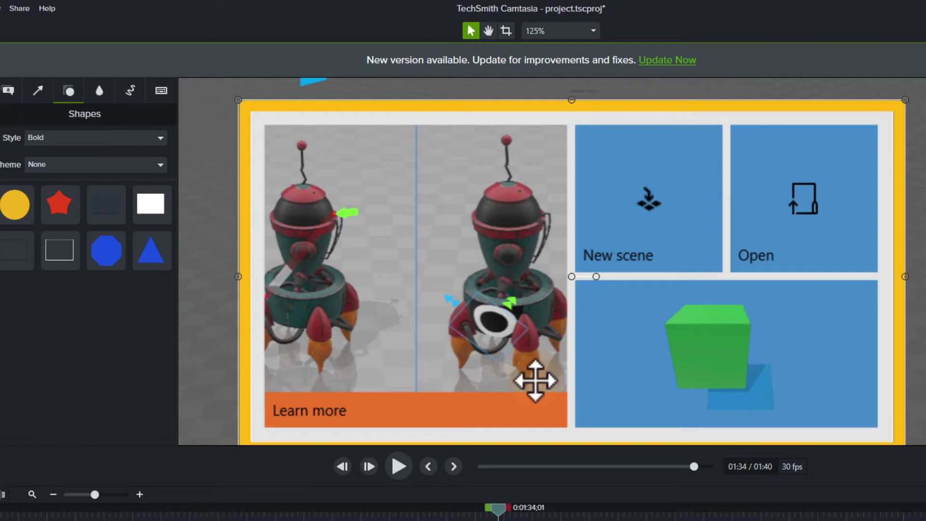
{"action": "left_click", "coordinate": [591, 30]}
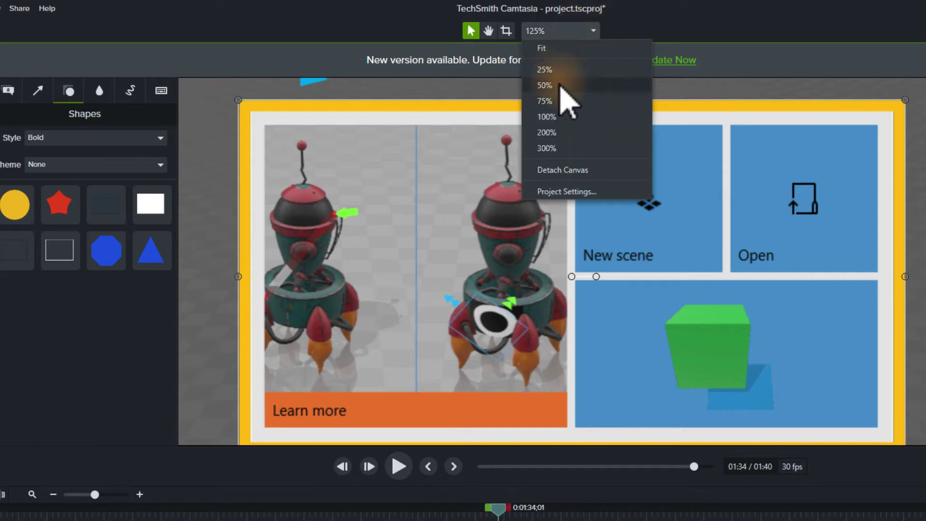
{"action": "left_click", "coordinate": [548, 133]}
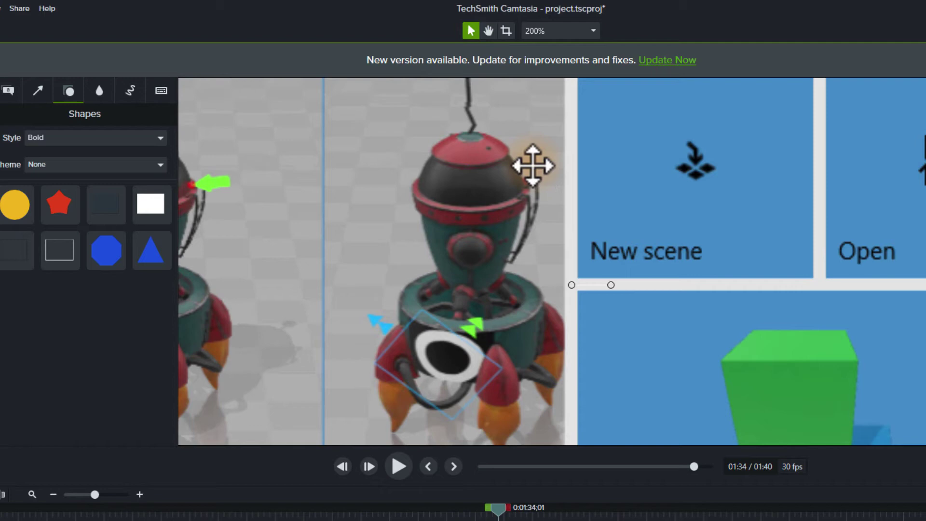
Step: Pan the zoomed view to the clip's yellow border and nudge the clip right and down
{"action": "key", "text": "h"}
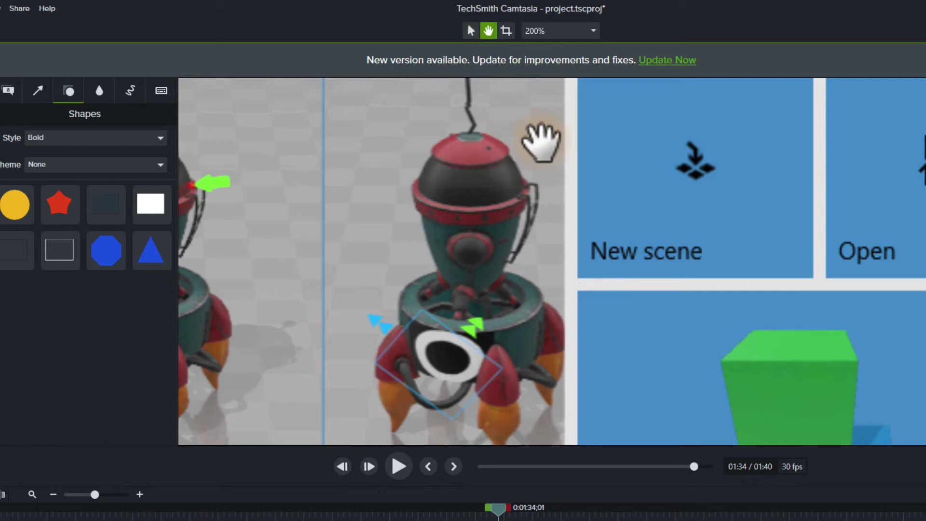
{"action": "key", "text": "v"}
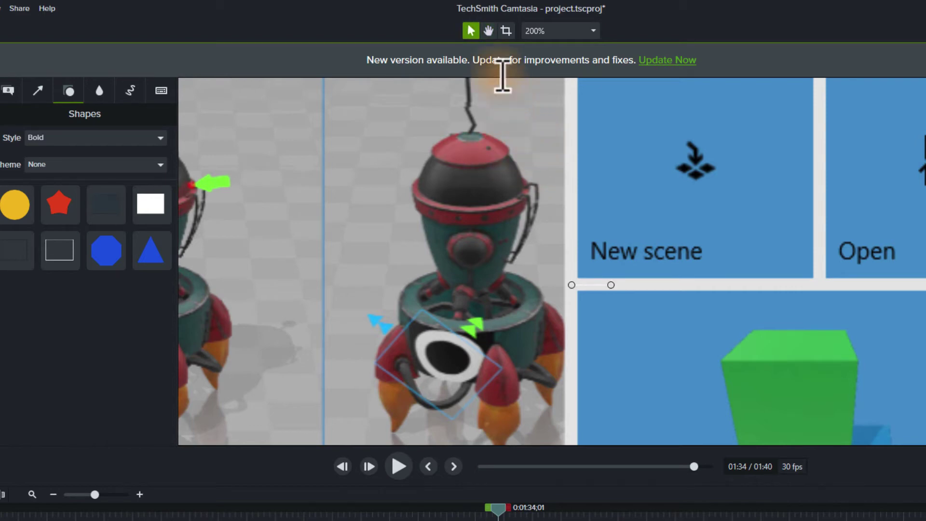
{"action": "left_click", "coordinate": [489, 31]}
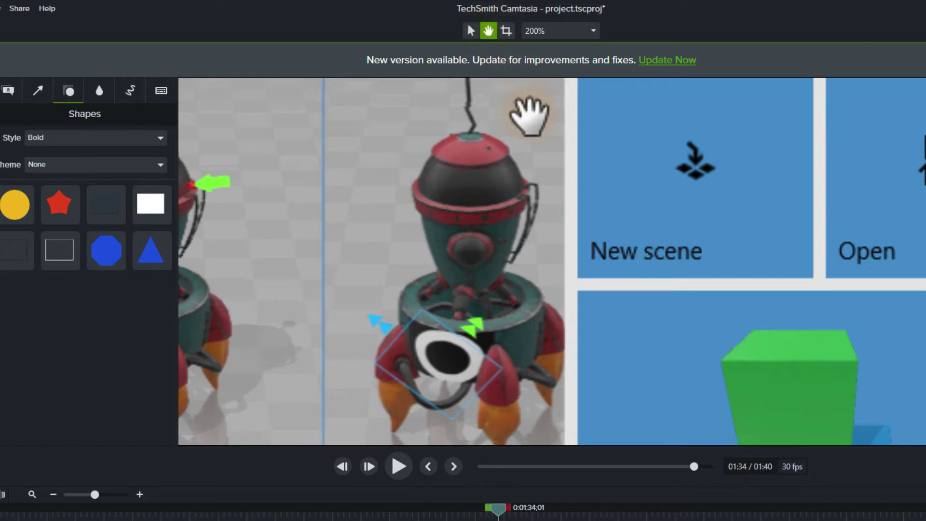
{"action": "left_click", "coordinate": [471, 33]}
{"action": "left_click", "coordinate": [571, 160]}
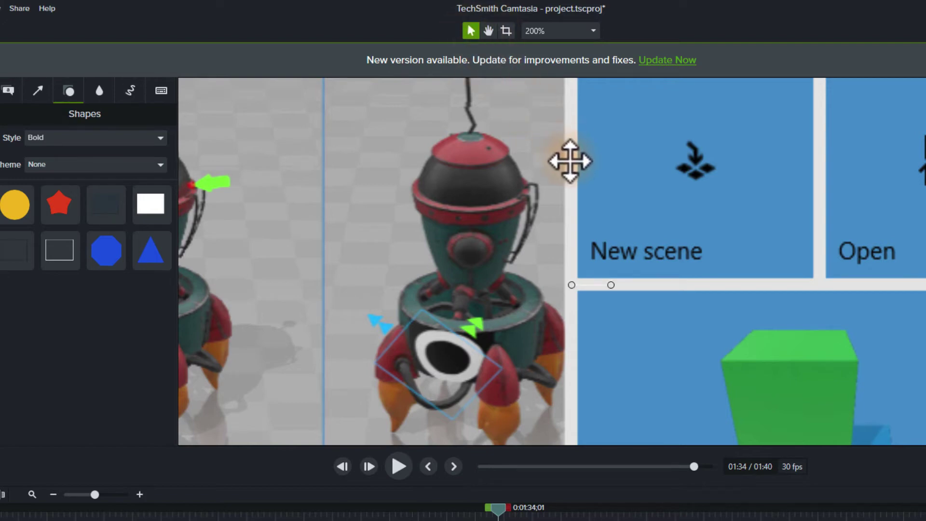
{"action": "key", "text": "h"}
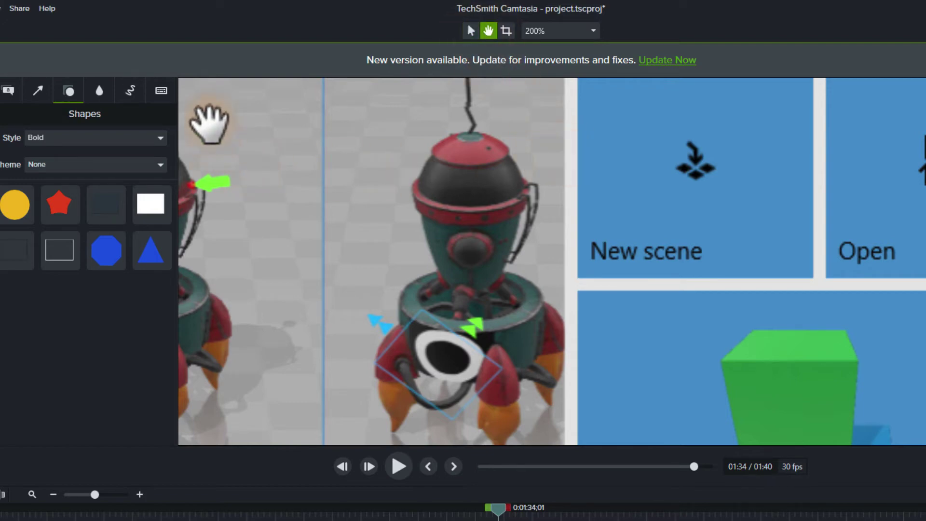
{"action": "left_click_drag", "start_coordinate": [207, 116], "coordinate": [480, 244]}
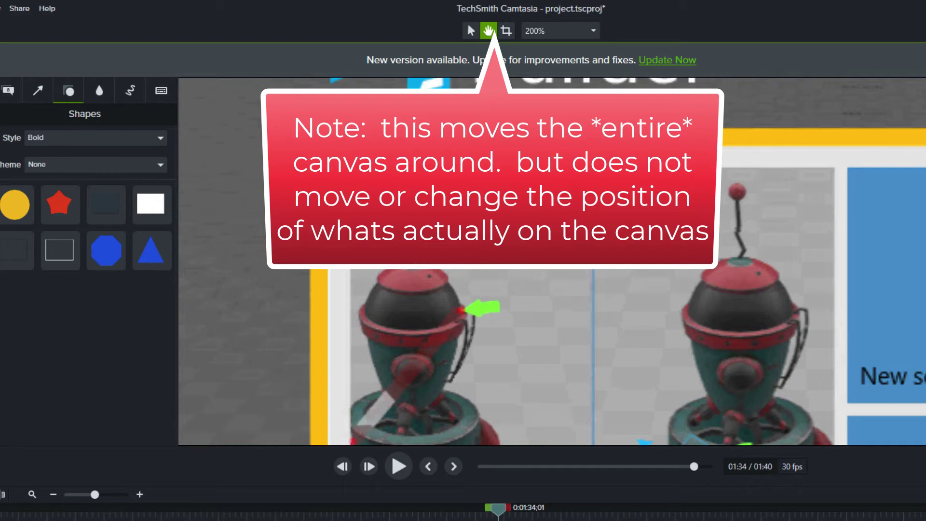
{"action": "left_click_drag", "start_coordinate": [478, 242], "coordinate": [498, 243]}
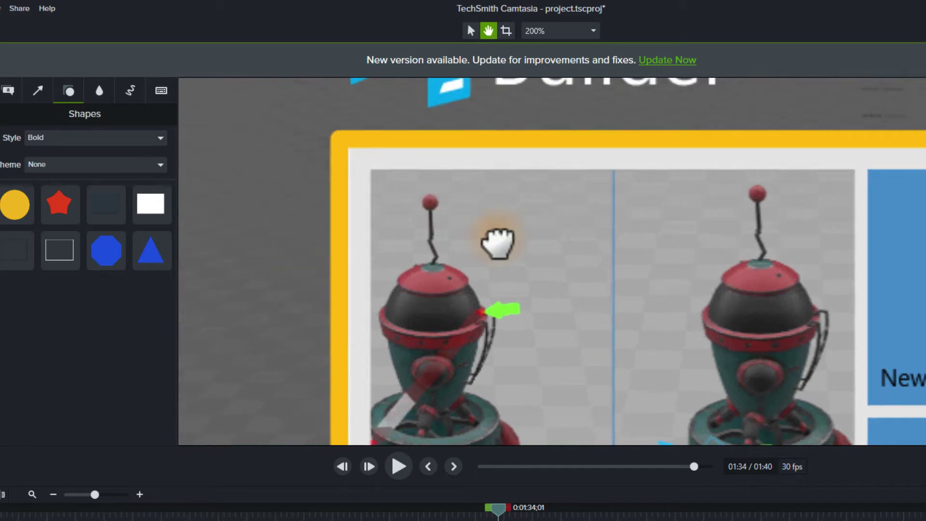
{"action": "key", "text": "v"}
{"action": "mouse_move", "coordinate": [399, 142]}
{"action": "left_mouse_down"}
{"action": "mouse_move", "coordinate": [418, 169]}
{"action": "mouse_move", "coordinate": [414, 152]}
{"action": "left_mouse_up"}
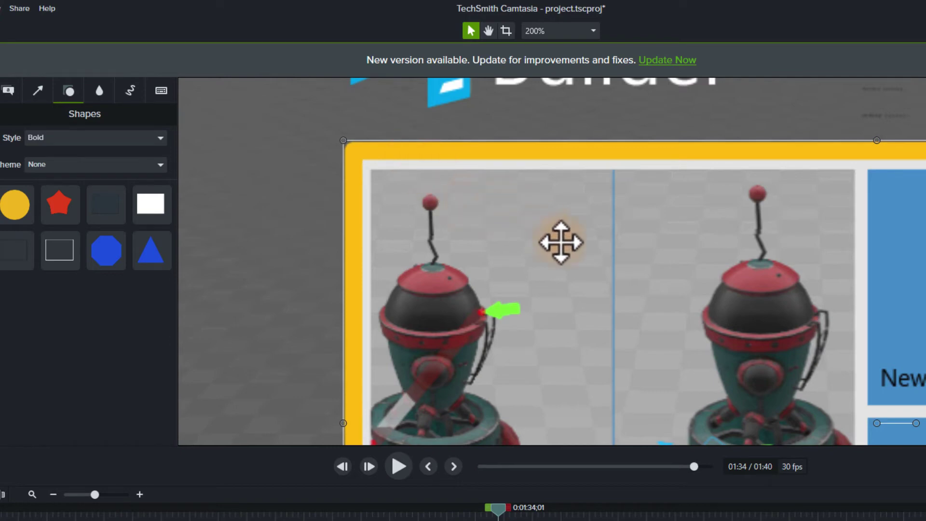
Step: Resize the yellow-bordered clip inward from its bottom-left corner
{"action": "key", "text": "ctrl+2"}
{"action": "left_click_drag", "start_coordinate": [559, 413], "coordinate": [541, 121]}
{"action": "key", "text": "ctrl+1"}
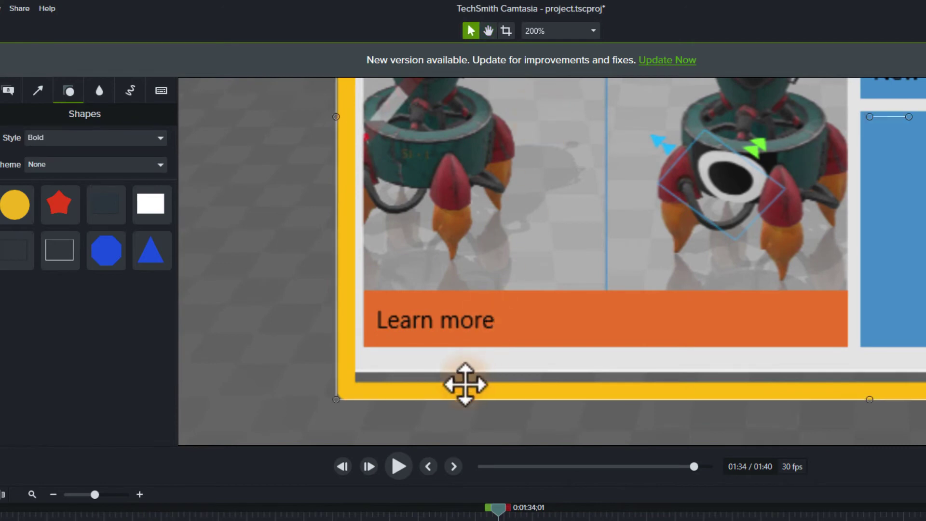
{"action": "left_click", "coordinate": [339, 400]}
{"action": "left_click_drag", "start_coordinate": [336, 399], "coordinate": [338, 373]}
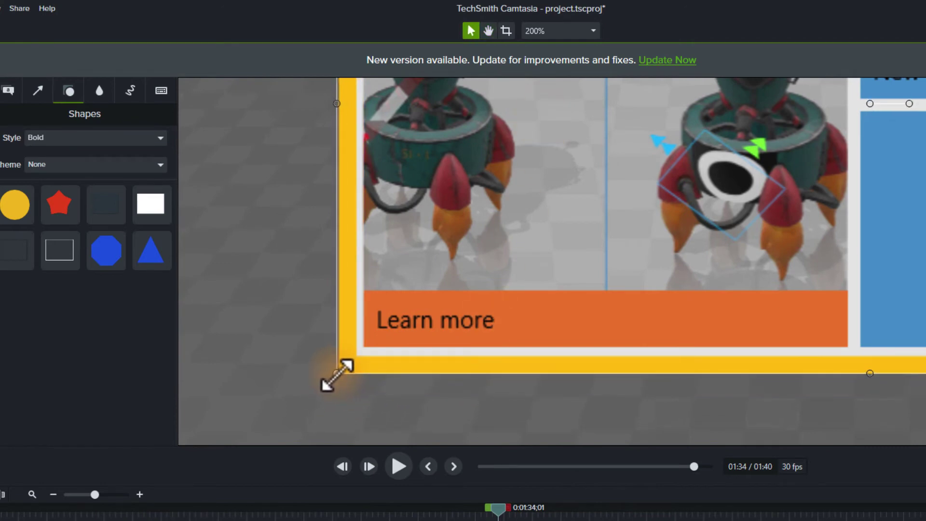
Step: Shrink the clip from its bottom-right corner, then pan back to the New scene and Open tiles
{"action": "key", "text": "ctrl+2"}
{"action": "left_click_drag", "start_coordinate": [788, 321], "coordinate": [319, 304]}
{"action": "key", "text": "ctrl+1"}
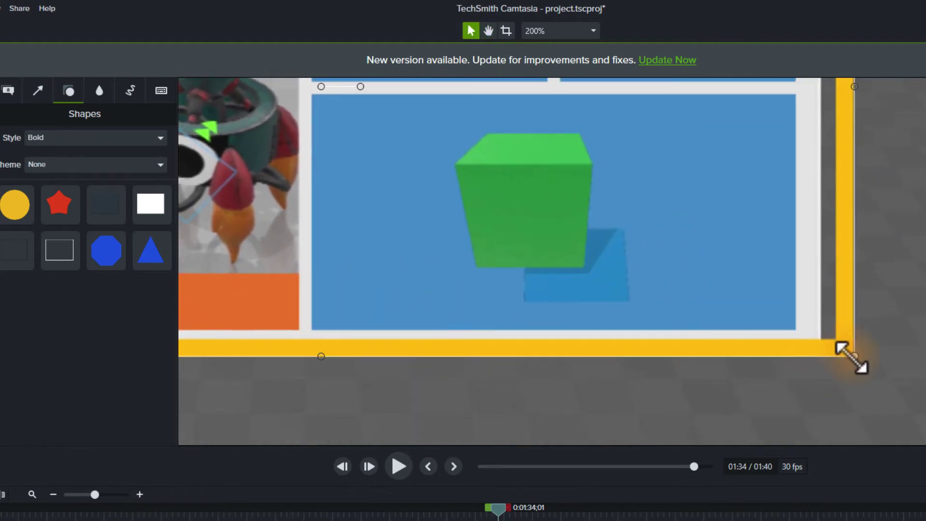
{"action": "left_click_drag", "start_coordinate": [852, 357], "coordinate": [823, 355]}
{"action": "key", "text": "ctrl+2"}
{"action": "scroll", "coordinate": [854, 386], "scroll_direction": "up", "scroll_amount": 5}
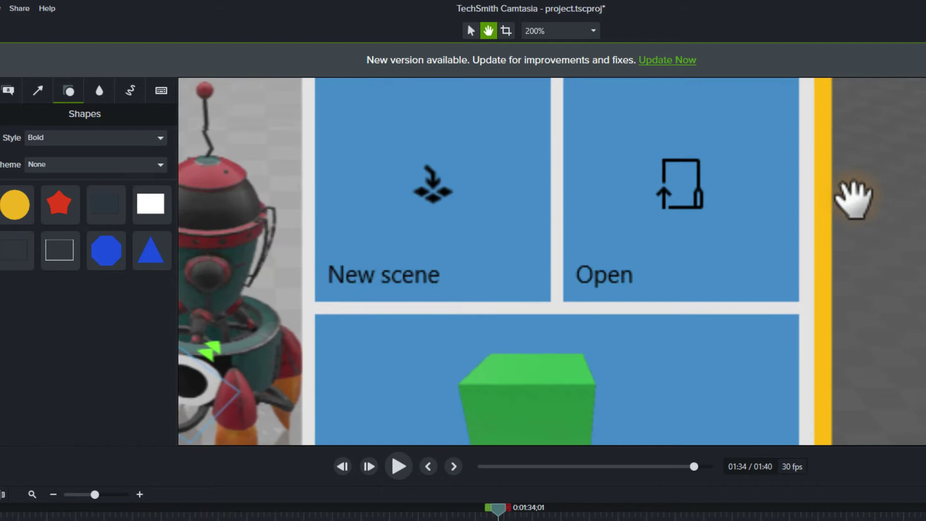
{"action": "left_click_drag", "start_coordinate": [854, 199], "coordinate": [893, 258]}
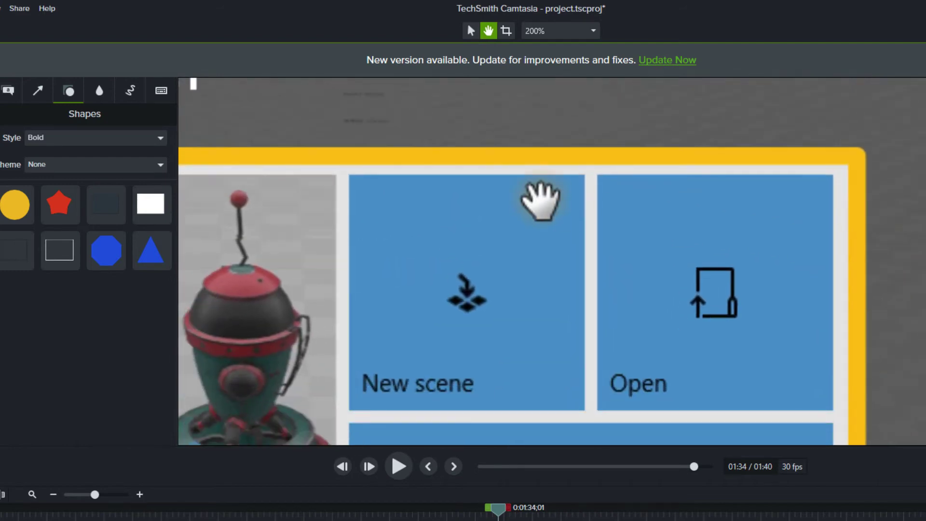
{"action": "key", "text": "ctrl+1"}
{"action": "left_click", "coordinate": [555, 31]}
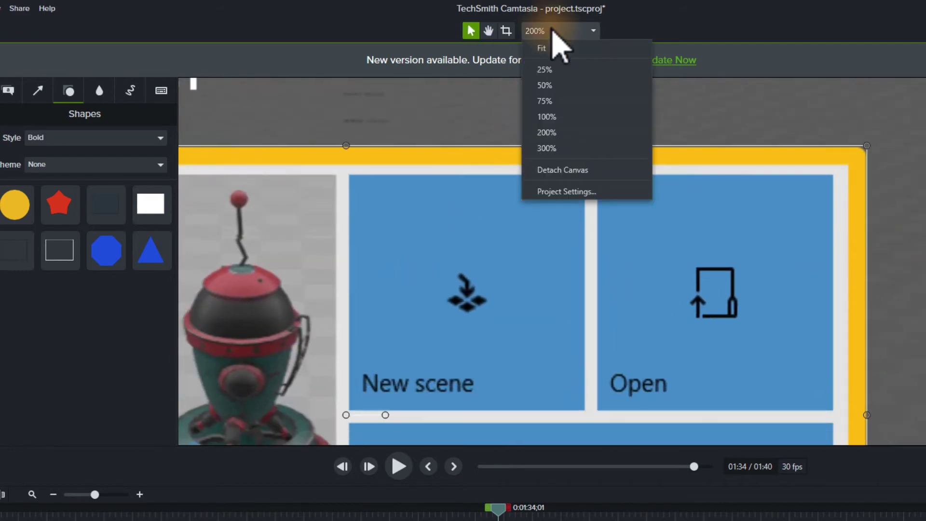
Step: Zoom the canvas out to 75% and select the yellow-bordered clip
{"action": "left_click", "coordinate": [548, 100]}
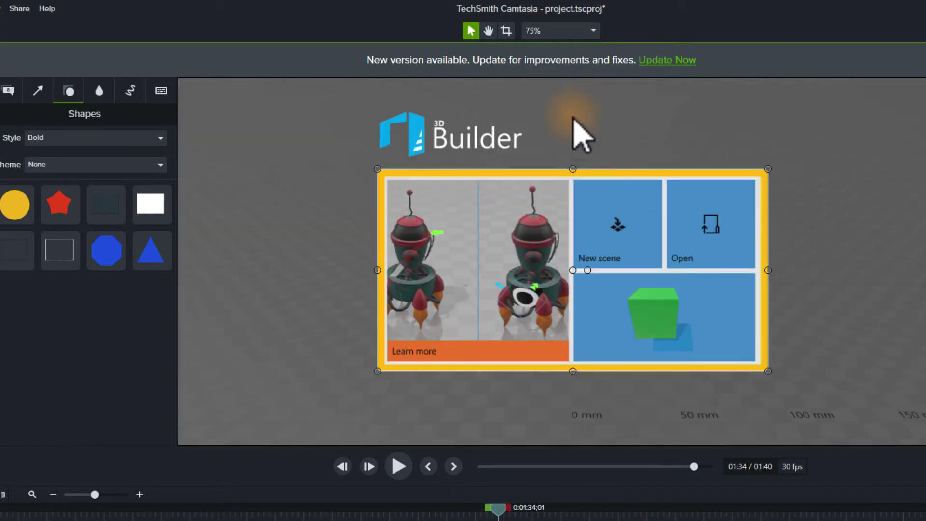
{"action": "left_click", "coordinate": [812, 183]}
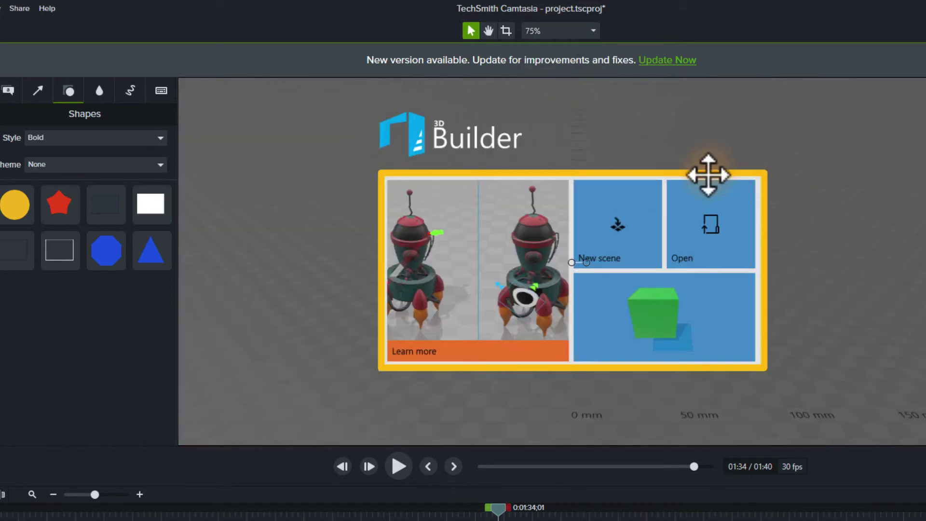
{"action": "left_click", "coordinate": [709, 172]}
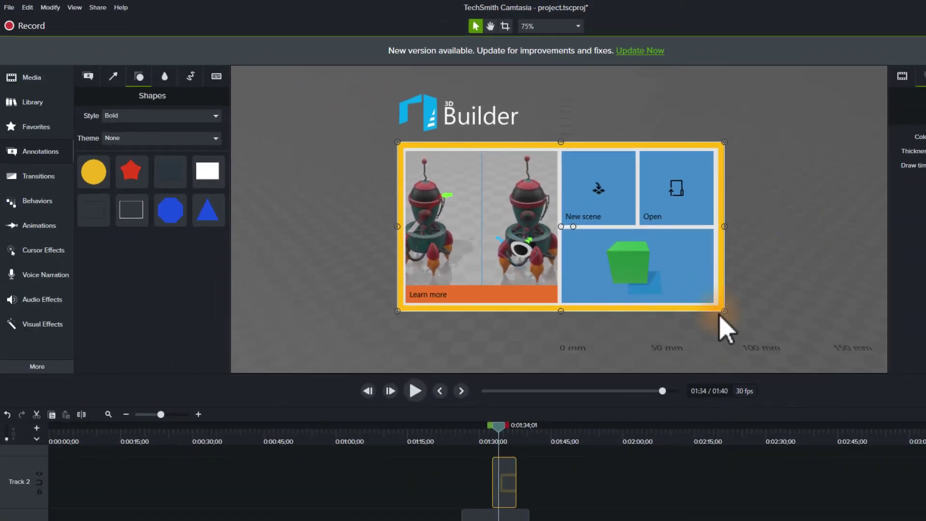
Step: Lower the Sketch Motion annotation's Thickness from 13 to 11
{"action": "left_click", "coordinate": [554, 496]}
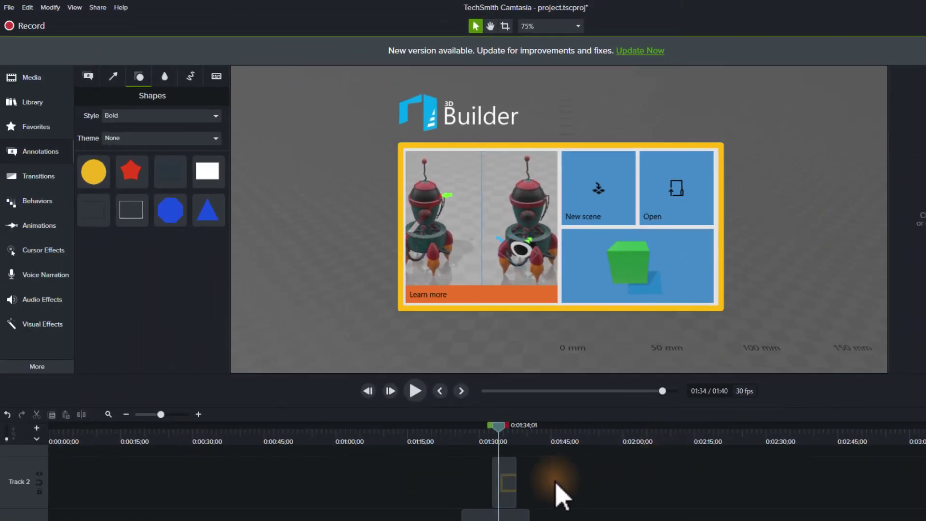
{"action": "left_click", "coordinate": [504, 495]}
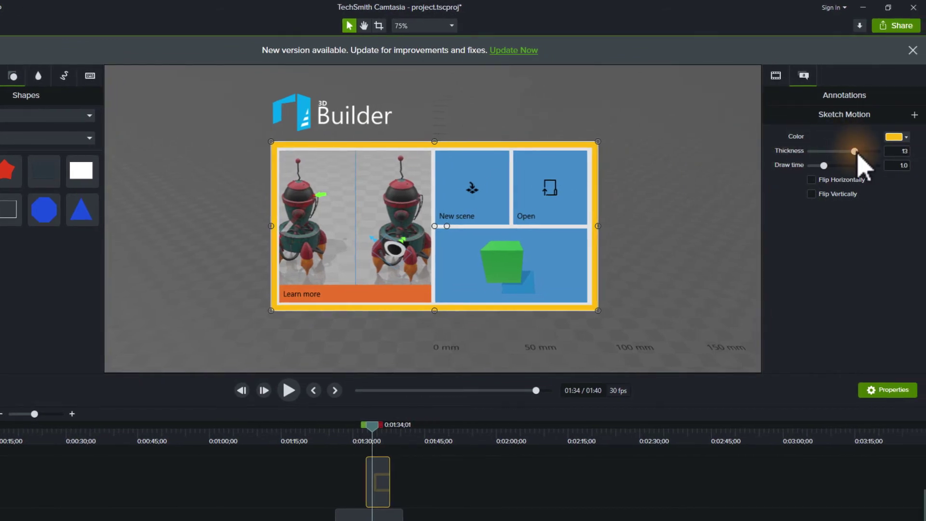
{"action": "mouse_move", "coordinate": [858, 153]}
{"action": "left_mouse_down"}
{"action": "mouse_move", "coordinate": [822, 157]}
{"action": "mouse_move", "coordinate": [874, 156]}
{"action": "mouse_move", "coordinate": [852, 158]}
{"action": "left_mouse_up"}
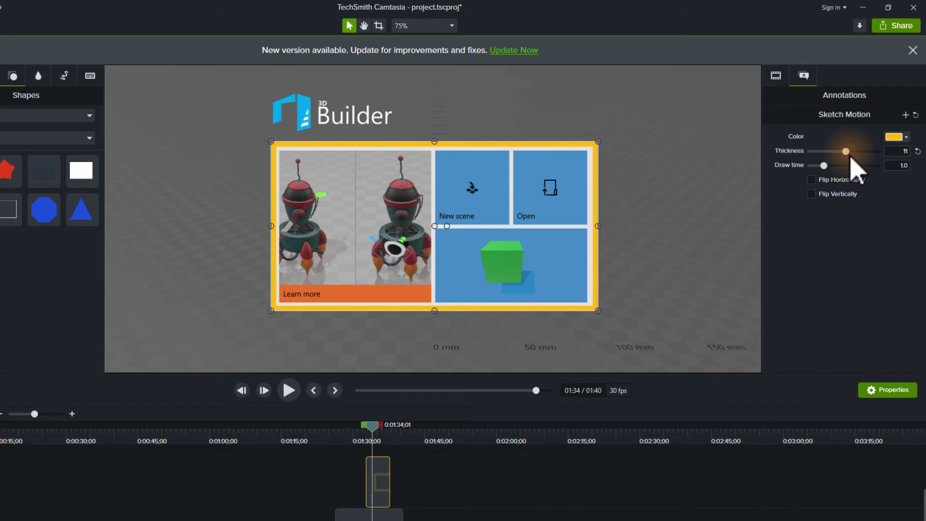
{"action": "left_click", "coordinate": [348, 434]}
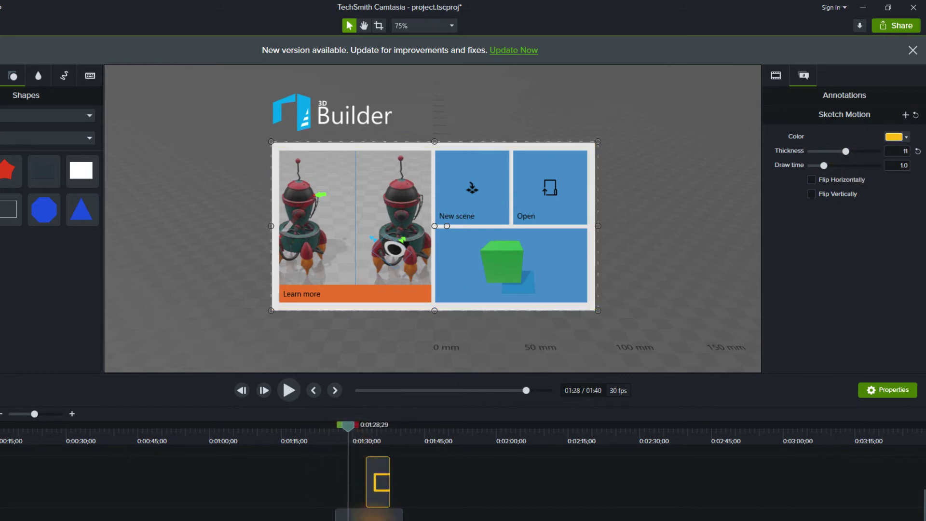
{"action": "left_click", "coordinate": [434, 220]}
{"action": "left_click", "coordinate": [374, 437]}
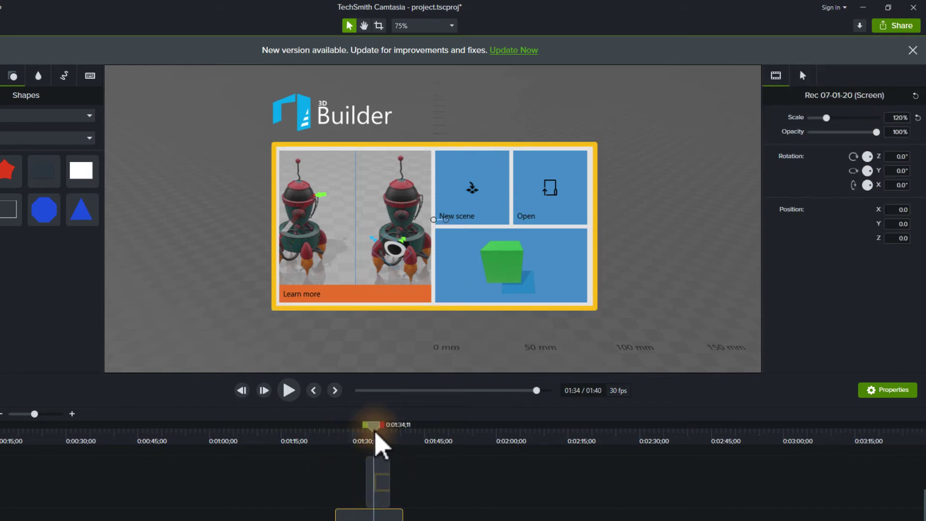
{"action": "left_click", "coordinate": [386, 476]}
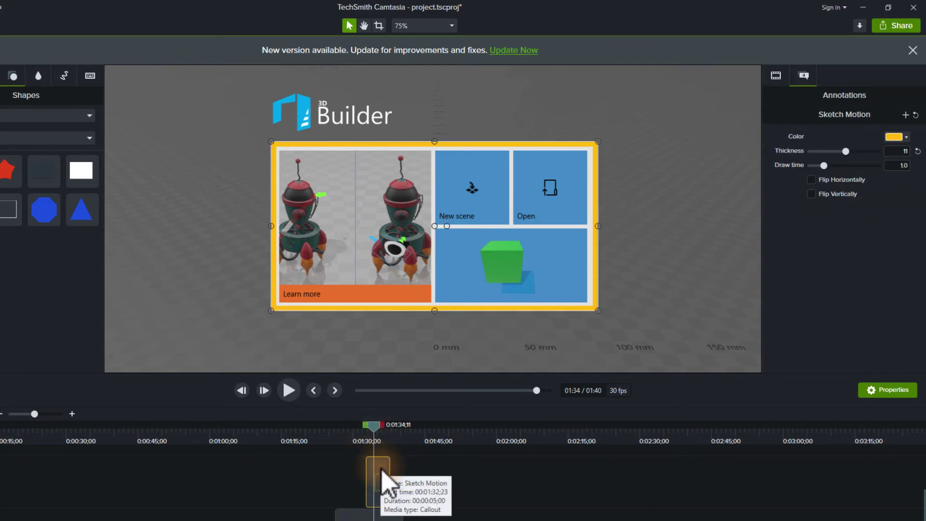
{"action": "left_click", "coordinate": [777, 76]}
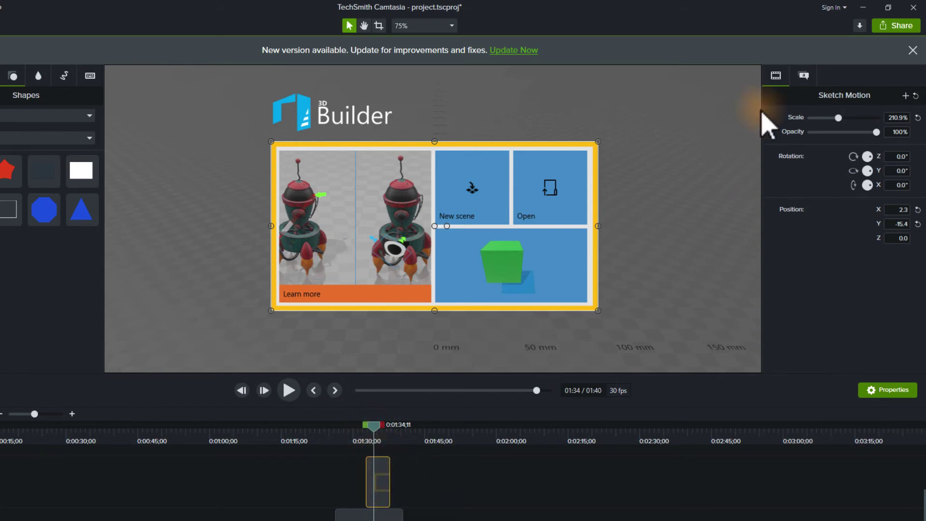
{"action": "left_click_drag", "start_coordinate": [840, 119], "coordinate": [838, 120]}
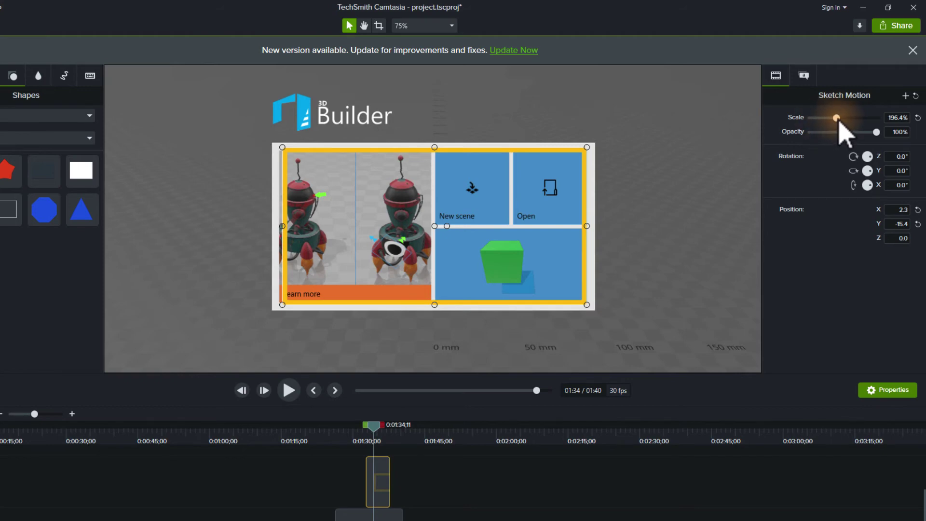
{"action": "left_click_drag", "start_coordinate": [848, 121], "coordinate": [836, 121]}
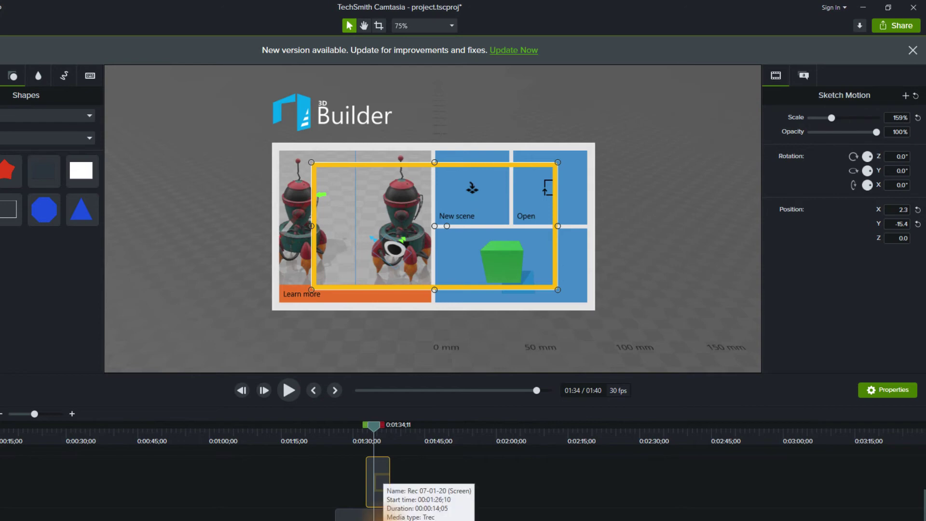
{"action": "left_click", "coordinate": [377, 515]}
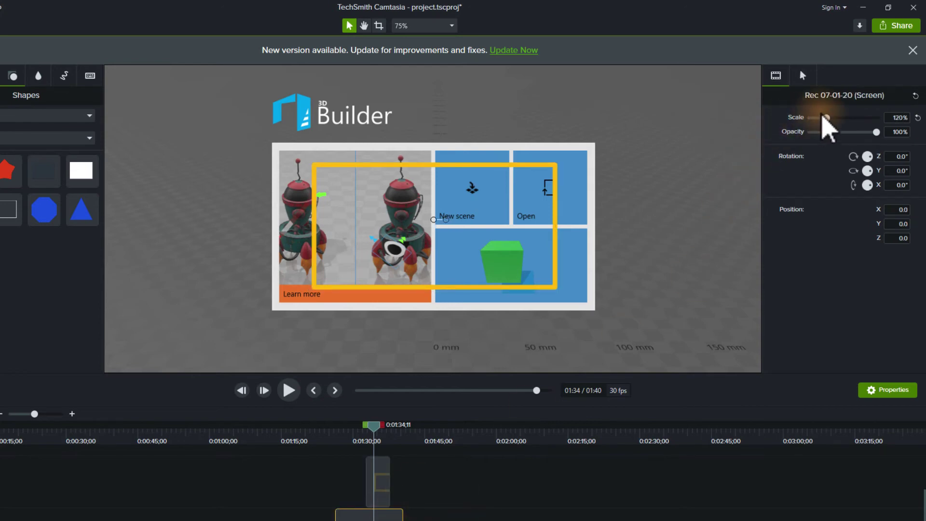
{"action": "left_click_drag", "start_coordinate": [826, 117], "coordinate": [822, 118]}
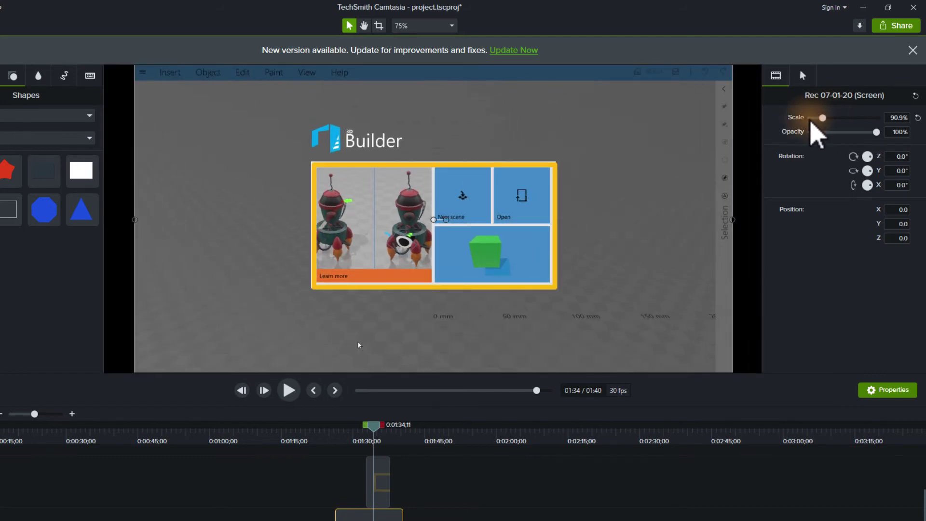
{"action": "key", "text": "ctrl+z"}
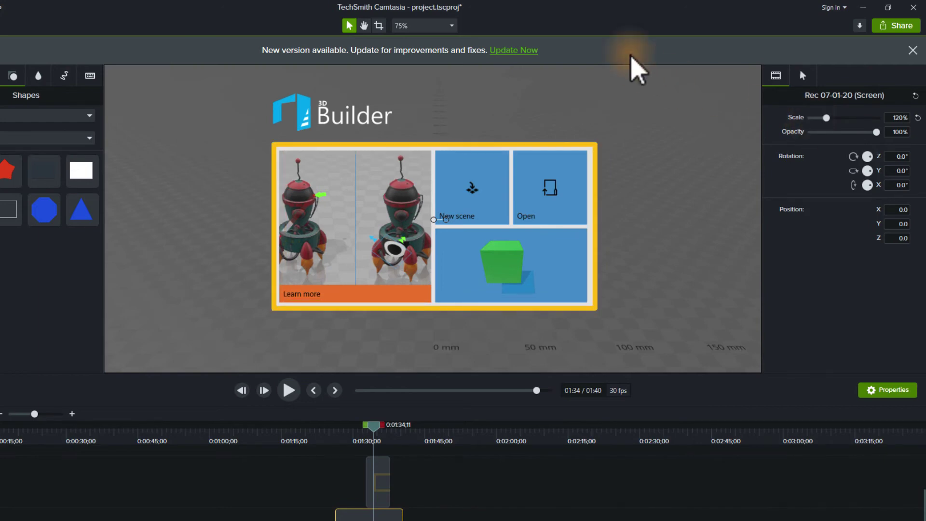
{"action": "left_click", "coordinate": [452, 26]}
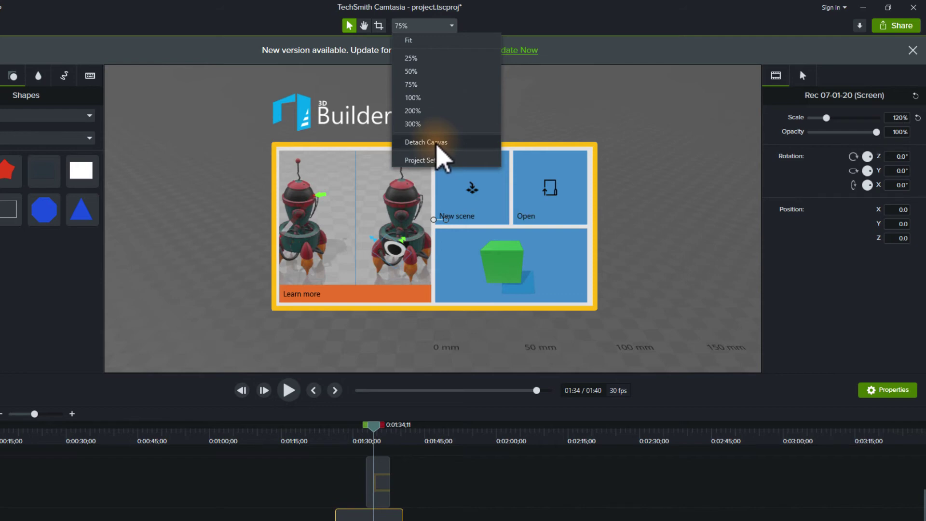
{"action": "left_click", "coordinate": [440, 162]}
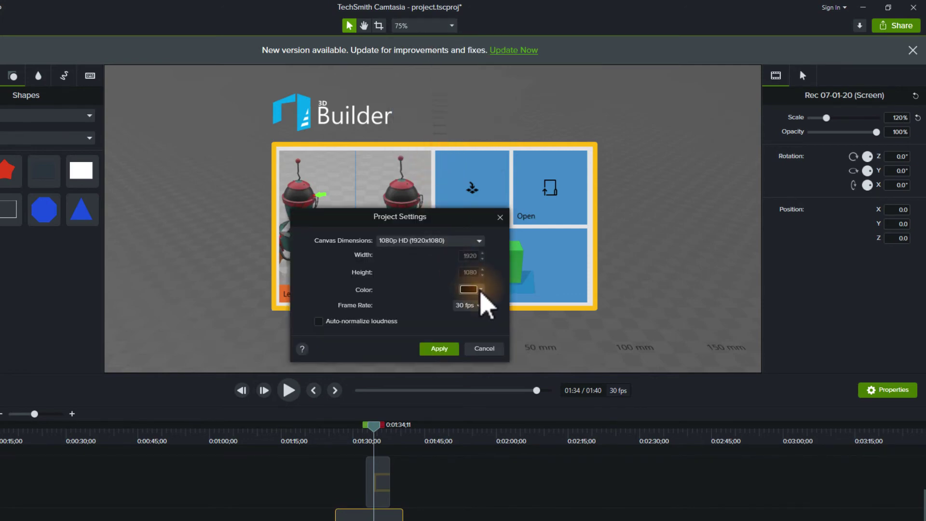
{"action": "left_click", "coordinate": [480, 291]}
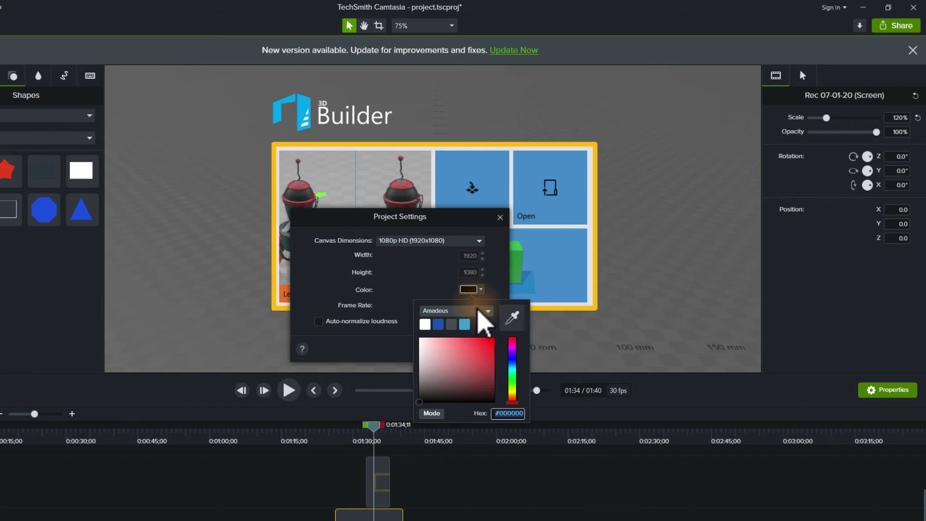
{"action": "left_click", "coordinate": [442, 290]}
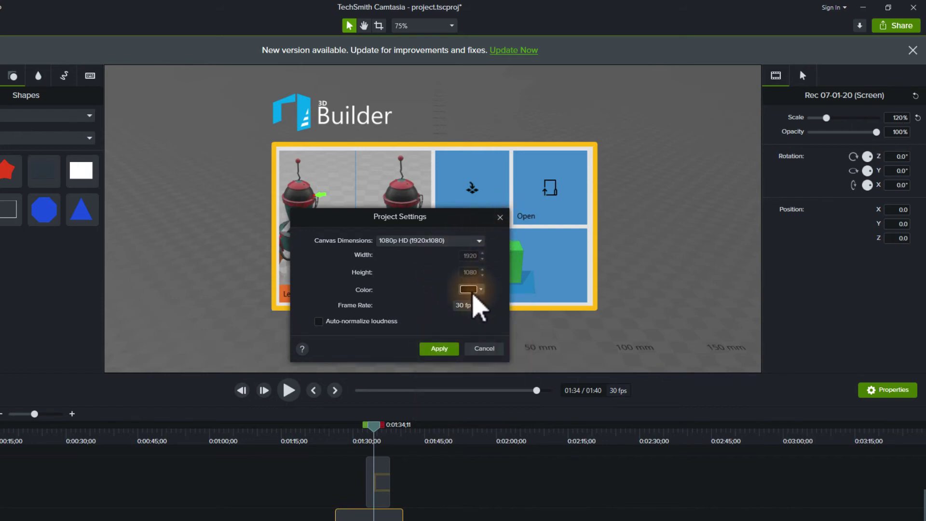
{"action": "left_click", "coordinate": [439, 348]}
Step: Resize the recording from its bottom-left corner so it sits at X 352 and 120% scale
{"action": "scroll", "coordinate": [455, 274], "scroll_direction": "down", "scroll_amount": 4}
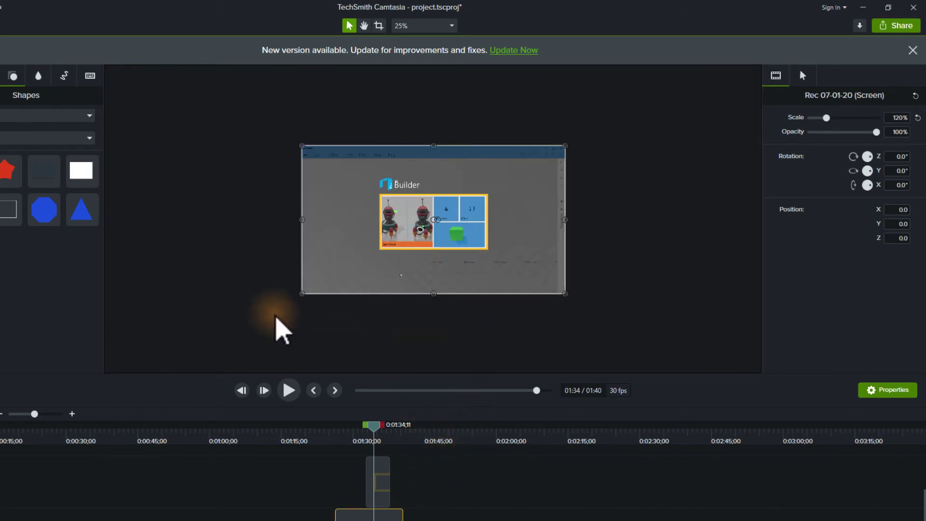
{"action": "left_click_drag", "start_coordinate": [302, 293], "coordinate": [321, 284]}
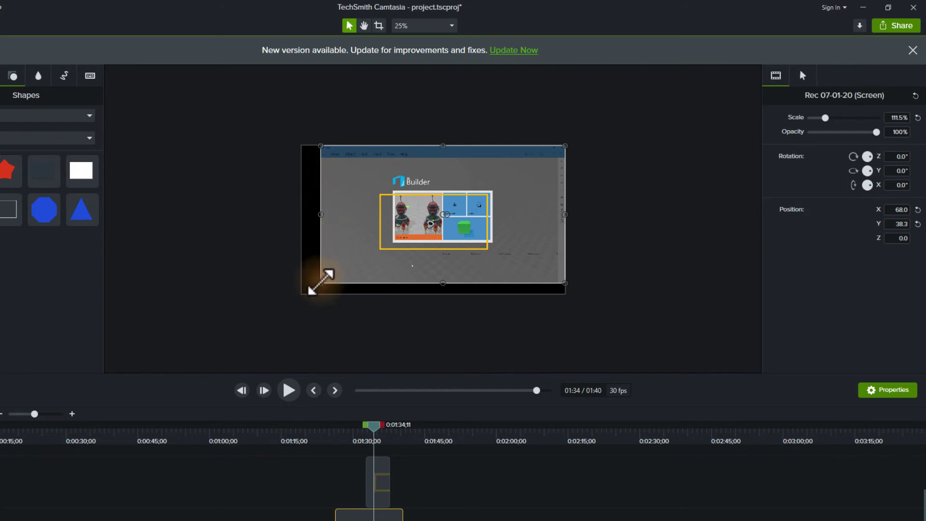
{"action": "left_click_drag", "start_coordinate": [322, 285], "coordinate": [376, 263]}
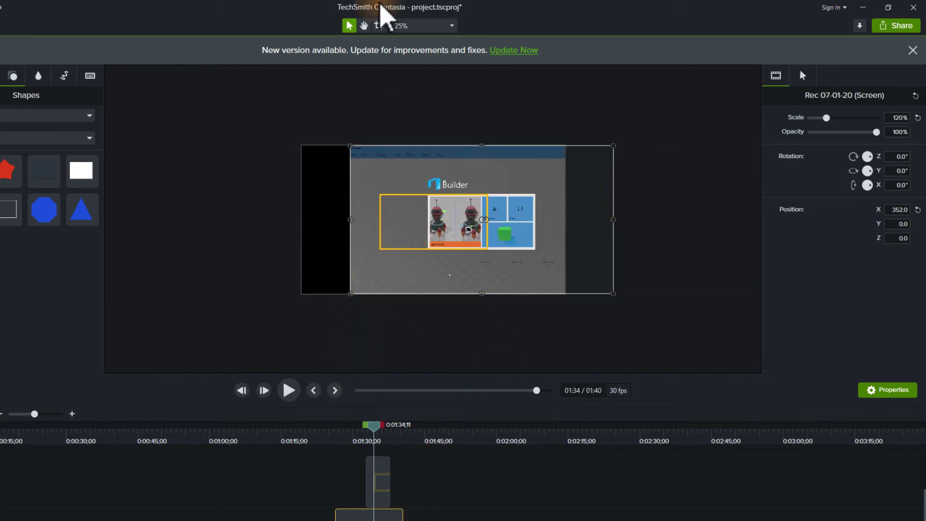
{"action": "left_click", "coordinate": [444, 26]}
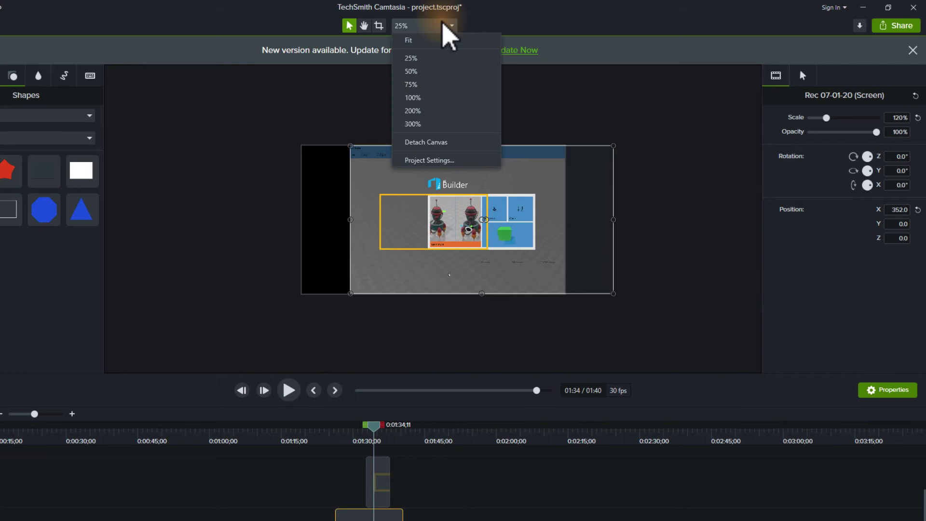
Step: In Project Settings, set the canvas colour to the teal swatch from the Arrow palette
{"action": "left_click", "coordinate": [428, 162]}
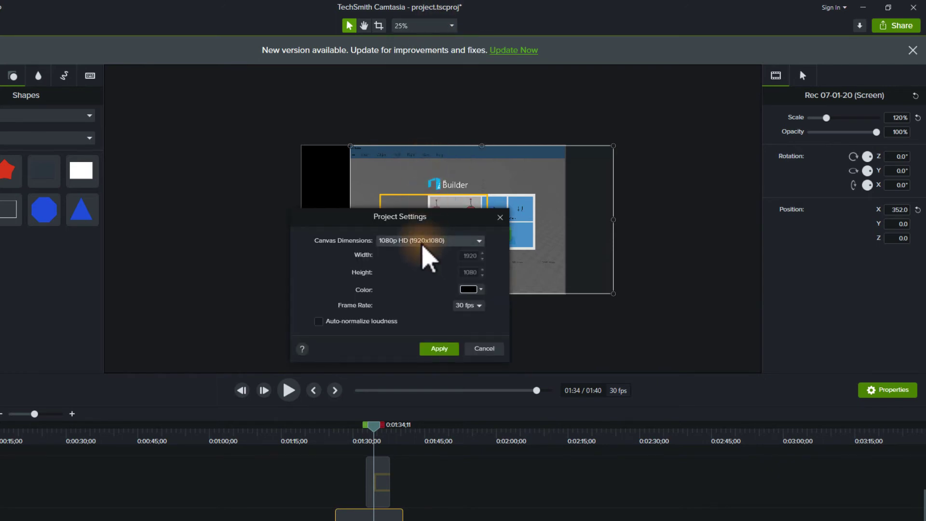
{"action": "left_click", "coordinate": [479, 292]}
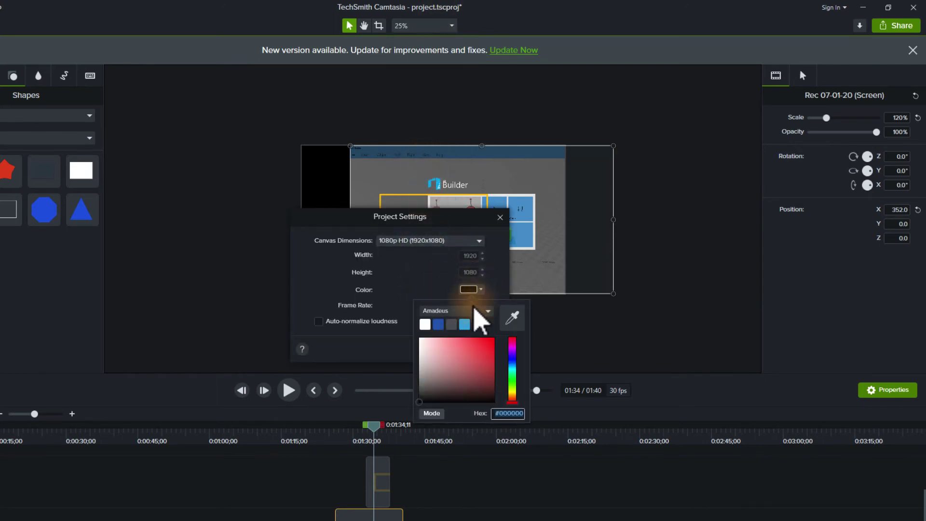
{"action": "left_click", "coordinate": [477, 312]}
{"action": "left_click", "coordinate": [459, 354]}
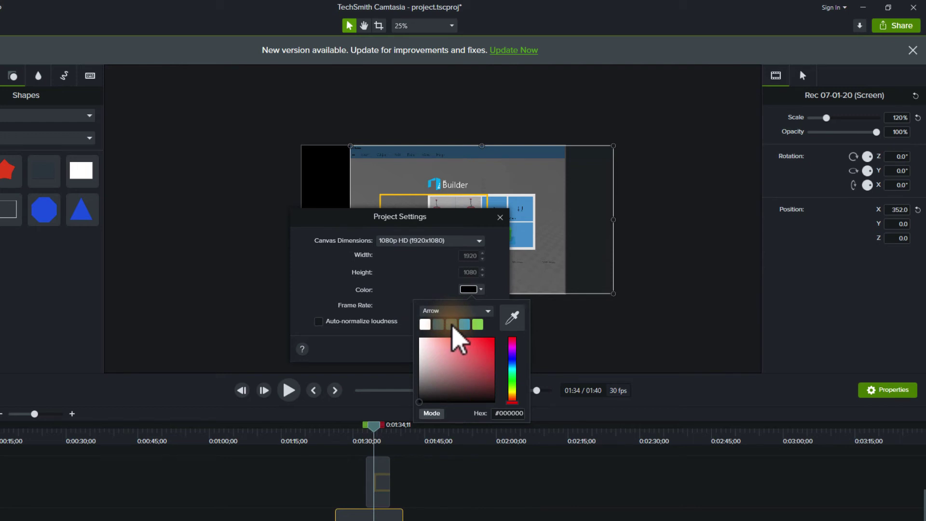
{"action": "left_click", "coordinate": [453, 326]}
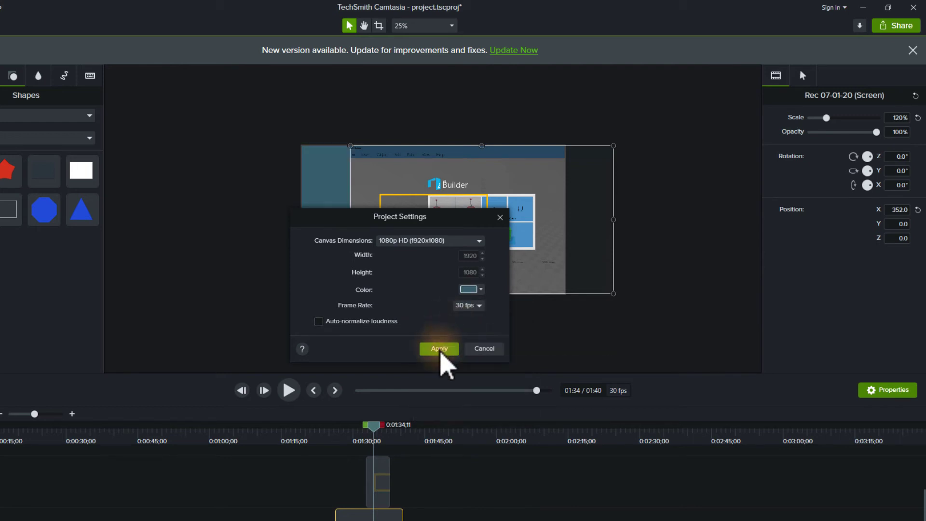
{"action": "left_click", "coordinate": [440, 352]}
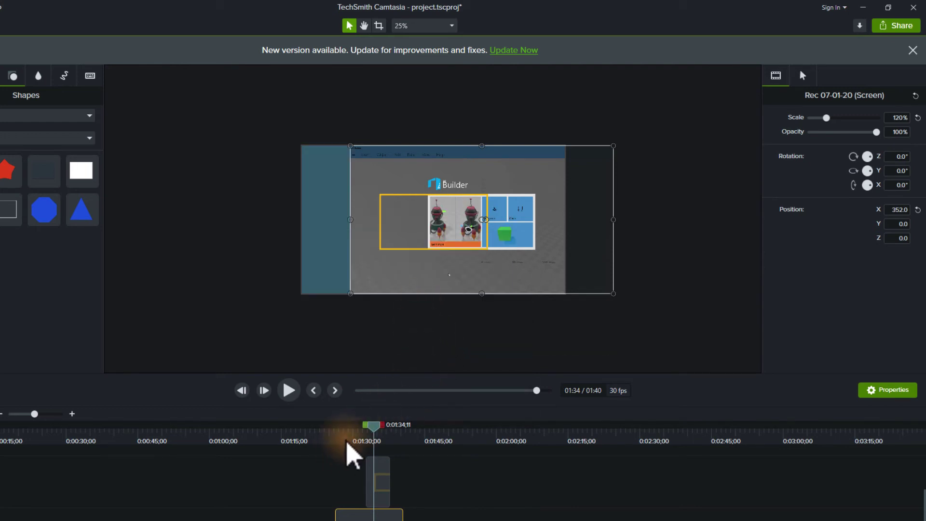
Step: Move the playhead to about 1:29 and drag the recording left to position X 0
{"action": "left_click", "coordinate": [347, 441]}
{"action": "mouse_move", "coordinate": [340, 451]}
{"action": "left_mouse_down"}
{"action": "mouse_move", "coordinate": [337, 440]}
{"action": "mouse_move", "coordinate": [351, 441]}
{"action": "left_mouse_up"}
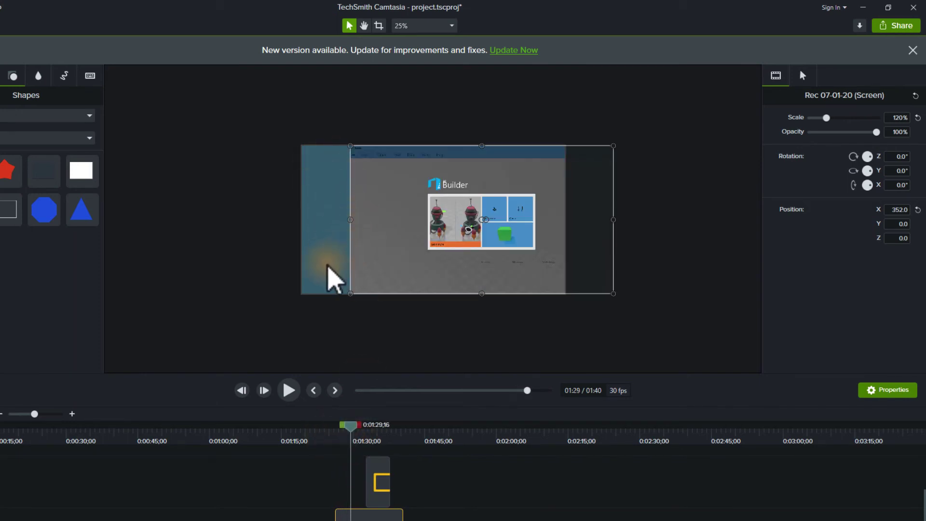
{"action": "left_click_drag", "start_coordinate": [413, 271], "coordinate": [383, 265]}
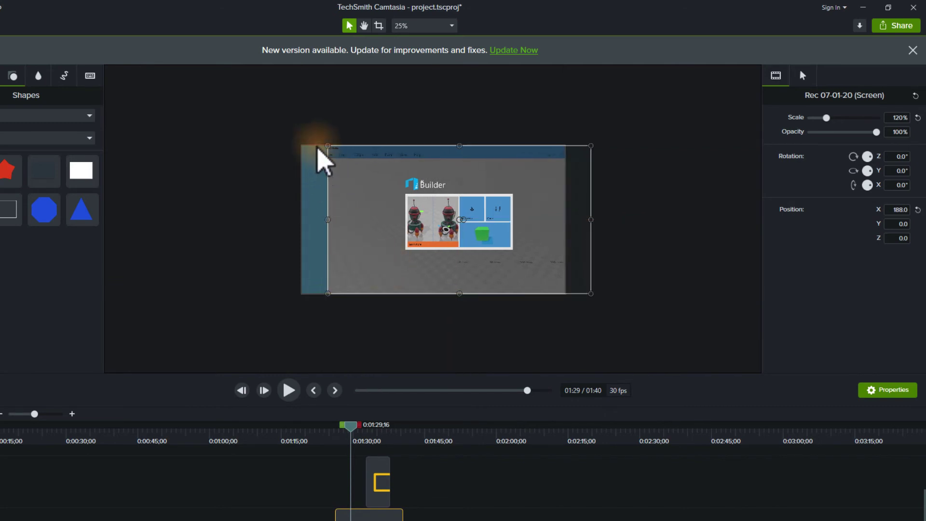
{"action": "left_click", "coordinate": [298, 271]}
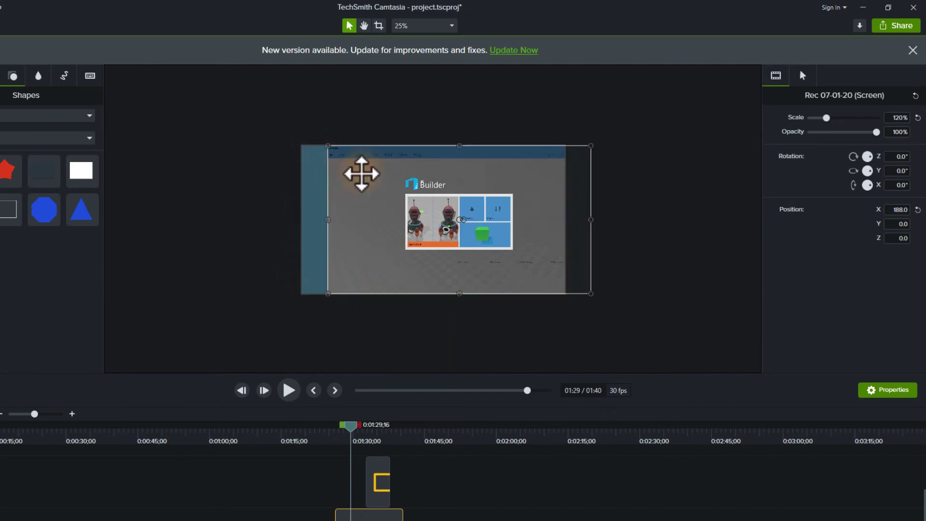
{"action": "left_click_drag", "start_coordinate": [366, 174], "coordinate": [340, 173]}
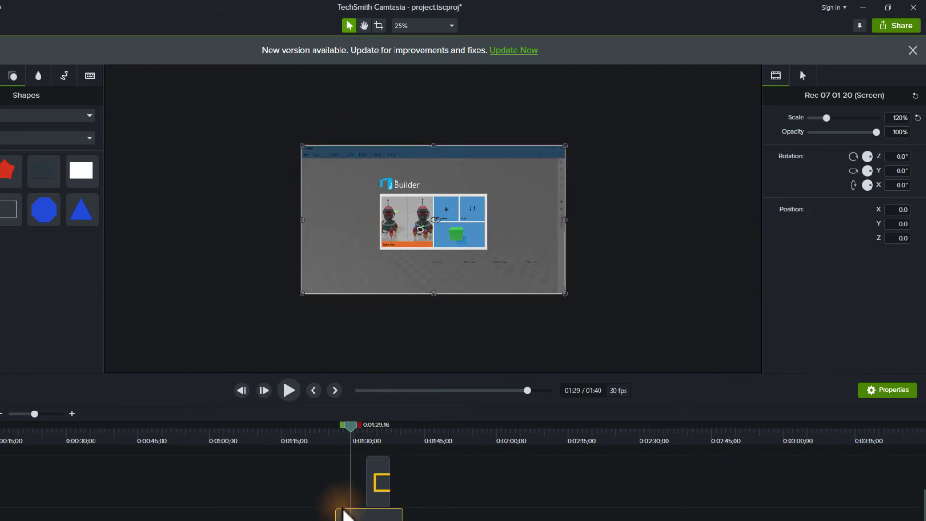
Step: Reselect the recording, enlarge it to 174.1% scale, and move the playhead to about 1:30
{"action": "left_click", "coordinate": [306, 140]}
{"action": "left_click", "coordinate": [345, 150]}
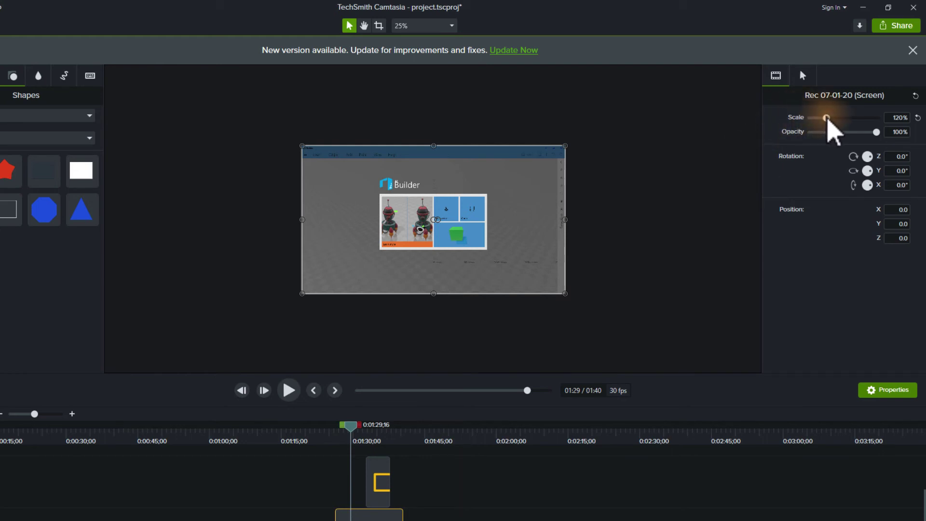
{"action": "left_click", "coordinate": [833, 118]}
{"action": "mouse_move", "coordinate": [836, 120]}
{"action": "left_mouse_down"}
{"action": "mouse_move", "coordinate": [888, 125]}
{"action": "mouse_move", "coordinate": [829, 122]}
{"action": "left_mouse_up"}
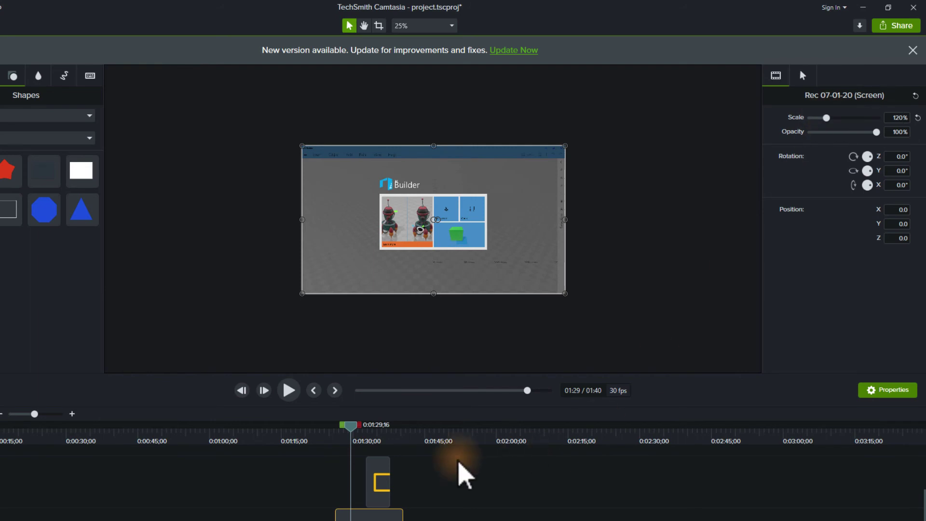
{"action": "left_click_drag", "start_coordinate": [353, 431], "coordinate": [359, 432]}
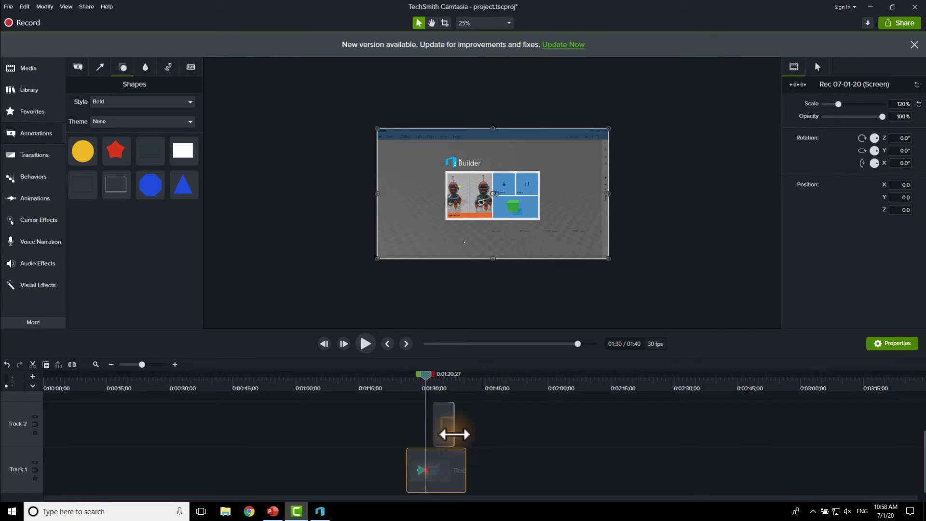
Step: At 1:31 on the timeline, enlarge the recording to 244.7% scale
{"action": "left_click", "coordinate": [417, 386]}
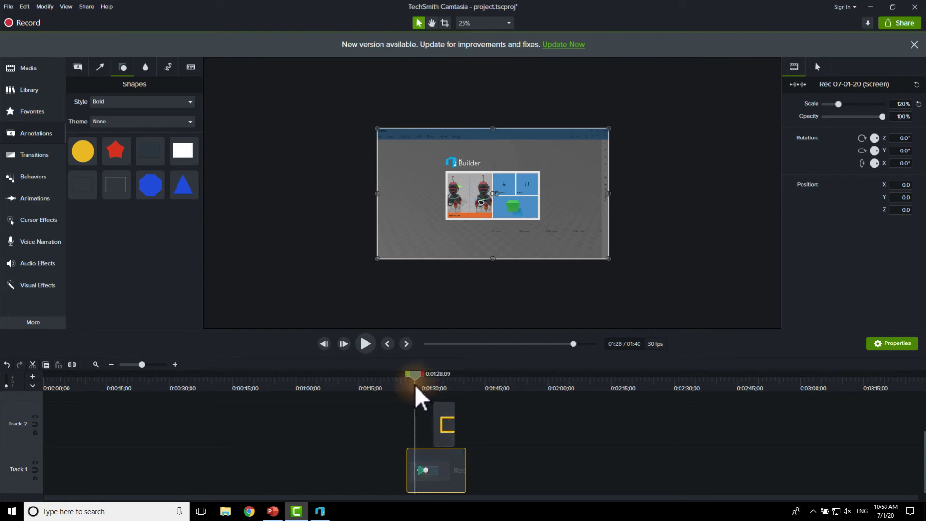
{"action": "left_click_drag", "start_coordinate": [416, 387], "coordinate": [429, 413]}
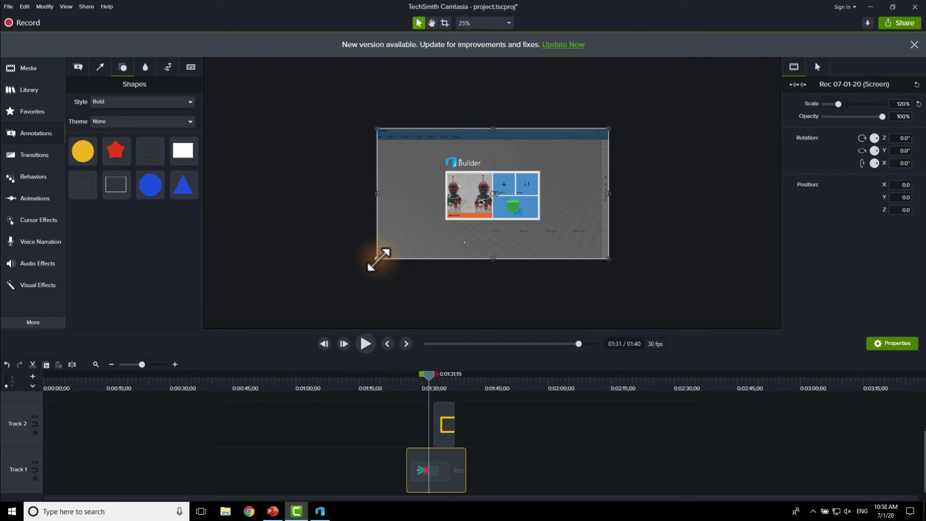
{"action": "left_click_drag", "start_coordinate": [839, 105], "coordinate": [853, 104]}
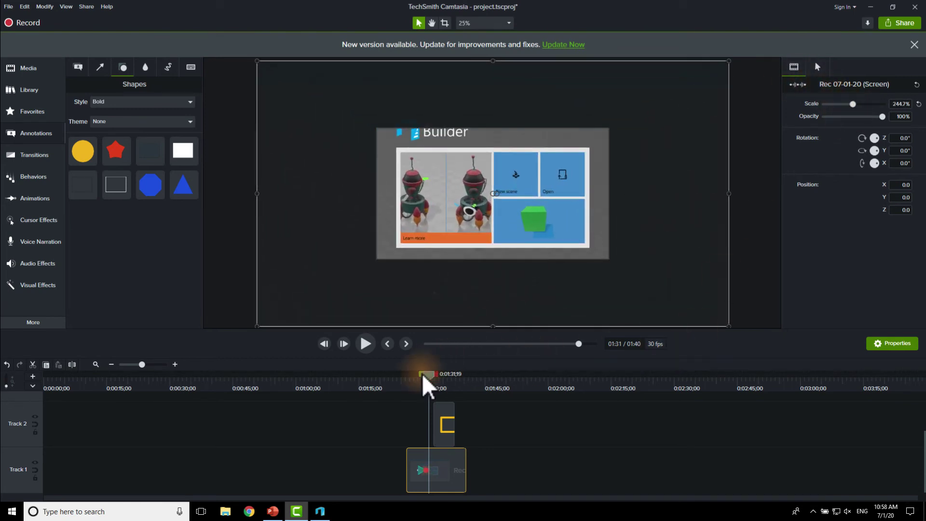
Step: Shift the enlarged recording up and left to position -156, 164, comparing against the earlier unzoomed frame
{"action": "mouse_move", "coordinate": [424, 383]}
{"action": "left_mouse_down"}
{"action": "mouse_move", "coordinate": [413, 384]}
{"action": "mouse_move", "coordinate": [428, 384]}
{"action": "left_mouse_up"}
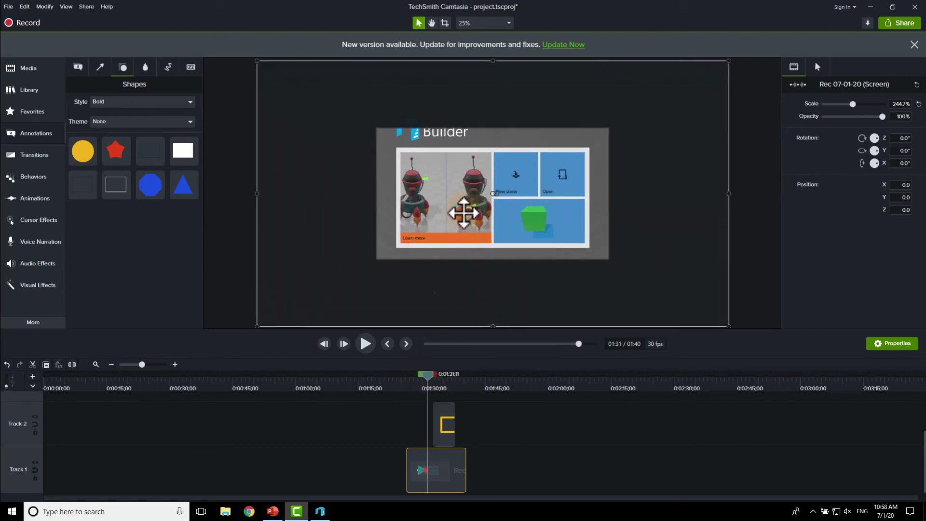
{"action": "left_click_drag", "start_coordinate": [463, 212], "coordinate": [444, 194]}
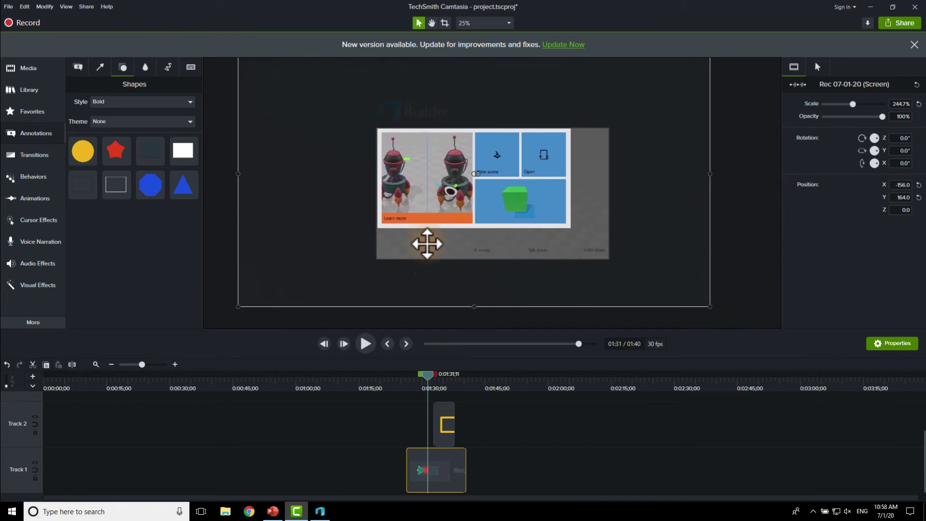
{"action": "mouse_move", "coordinate": [427, 384]}
{"action": "left_mouse_down"}
{"action": "mouse_move", "coordinate": [414, 385]}
{"action": "mouse_move", "coordinate": [429, 386]}
{"action": "left_mouse_up"}
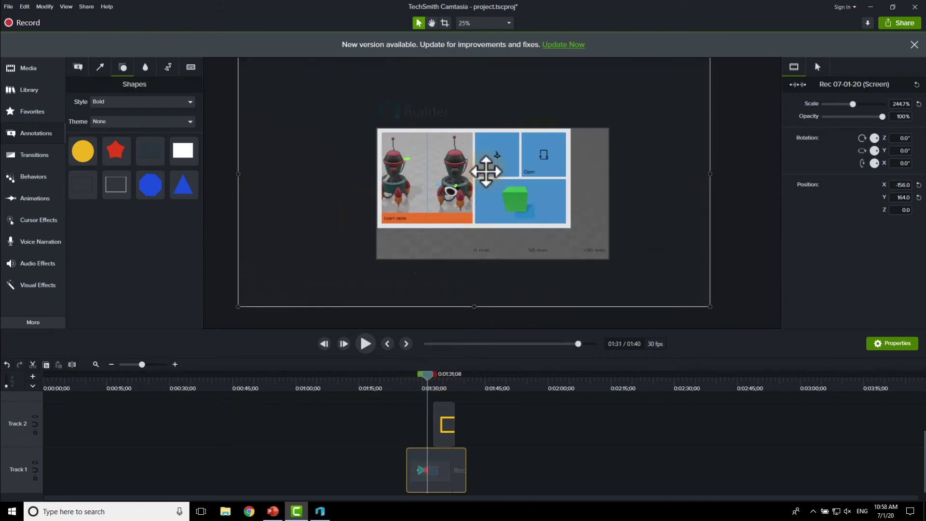
{"action": "left_click", "coordinate": [558, 227]}
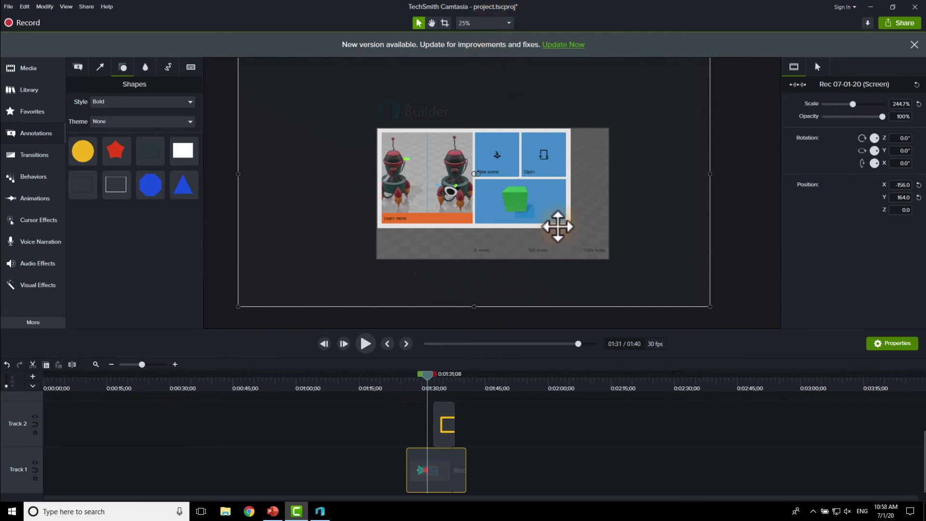
{"action": "scroll", "coordinate": [558, 224], "scroll_direction": "down", "scroll_amount": 1}
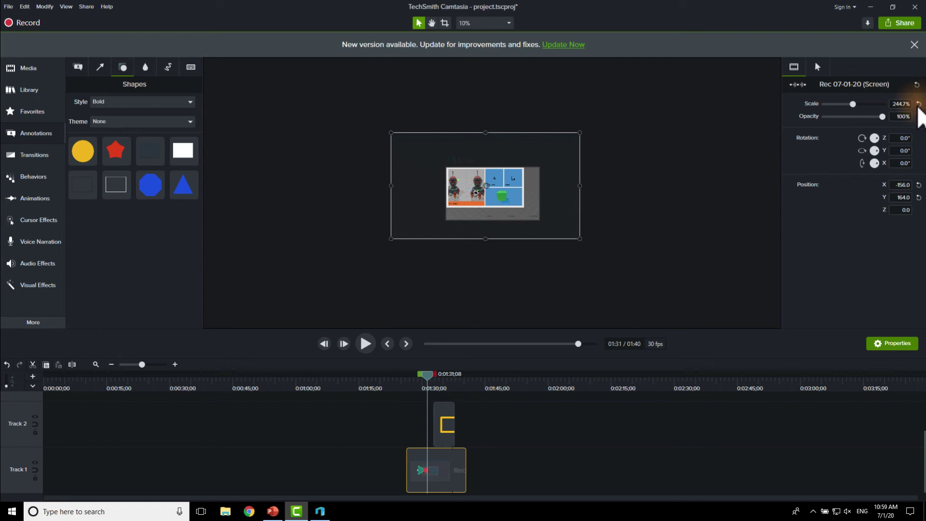
Step: Reset the recording's scale to 100% and centre it on the canvas
{"action": "left_click", "coordinate": [920, 104]}
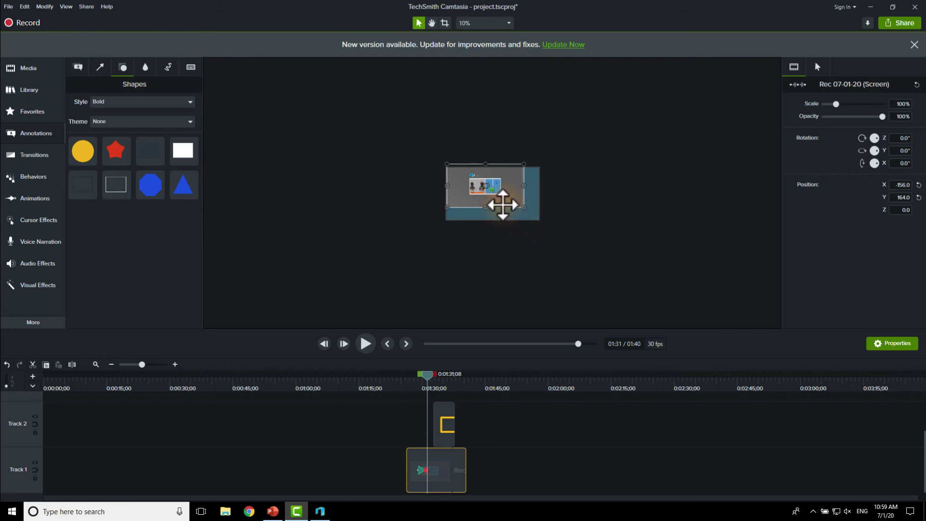
{"action": "left_click_drag", "start_coordinate": [499, 205], "coordinate": [507, 212]}
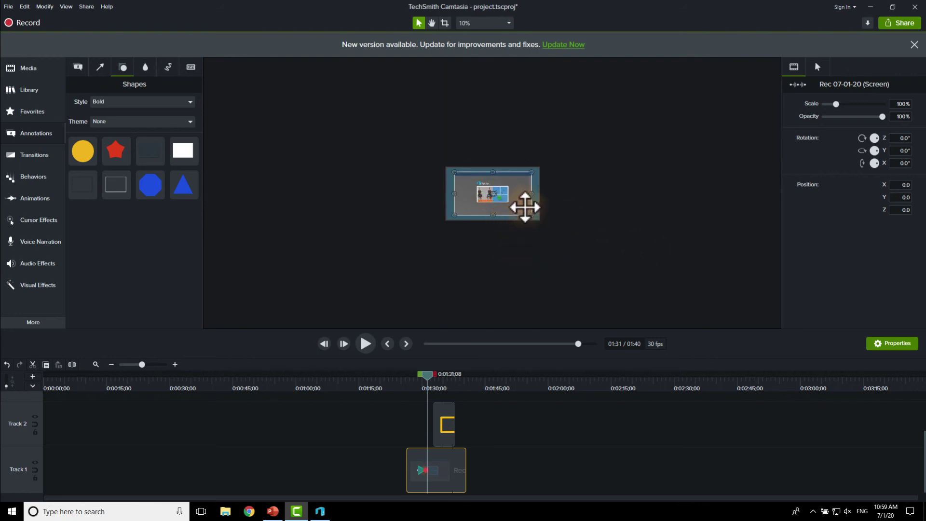
{"action": "left_click", "coordinate": [559, 215]}
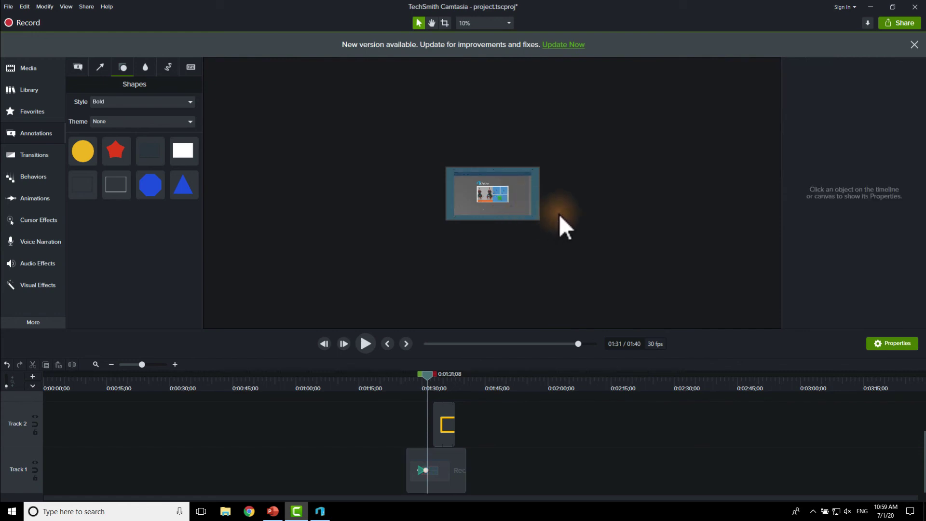
Step: Drag the recording's corner handles until it fills the canvas at about 120%
{"action": "scroll", "coordinate": [559, 214], "scroll_direction": "up", "scroll_amount": 5}
{"action": "scroll", "coordinate": [560, 213], "scroll_direction": "down", "scroll_amount": 5}
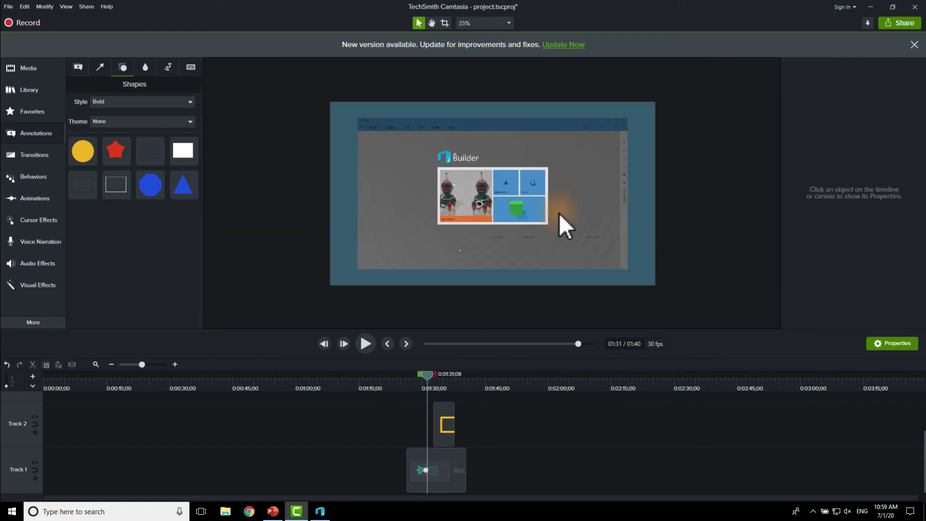
{"action": "left_click", "coordinate": [492, 168]}
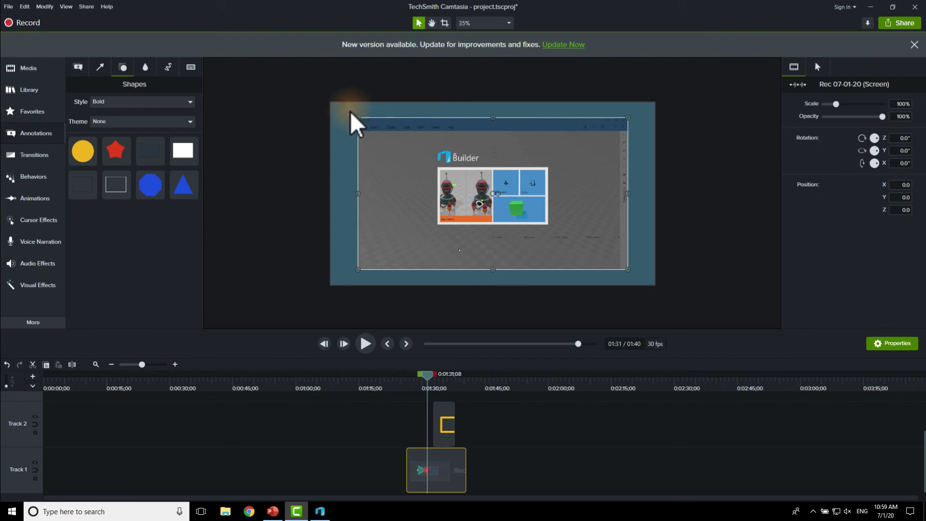
{"action": "left_click_drag", "start_coordinate": [358, 118], "coordinate": [331, 103]}
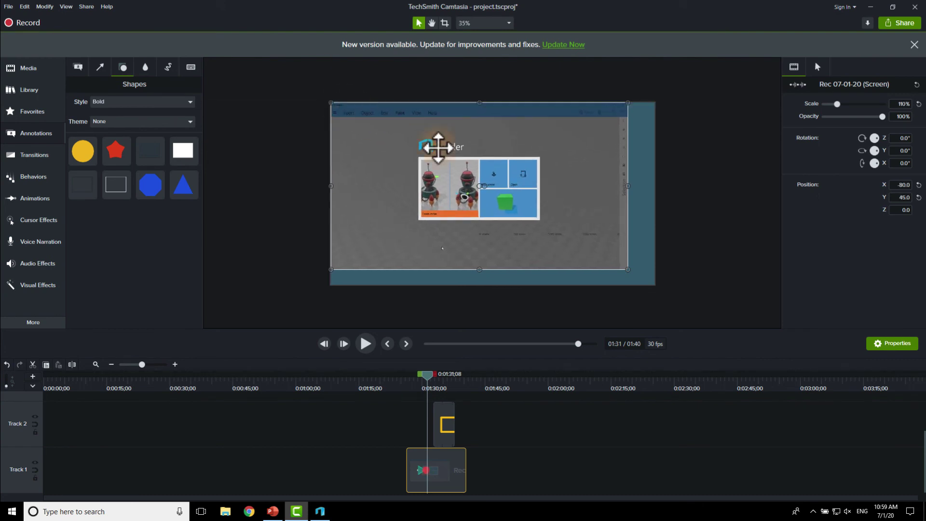
{"action": "left_click_drag", "start_coordinate": [629, 271], "coordinate": [654, 284]}
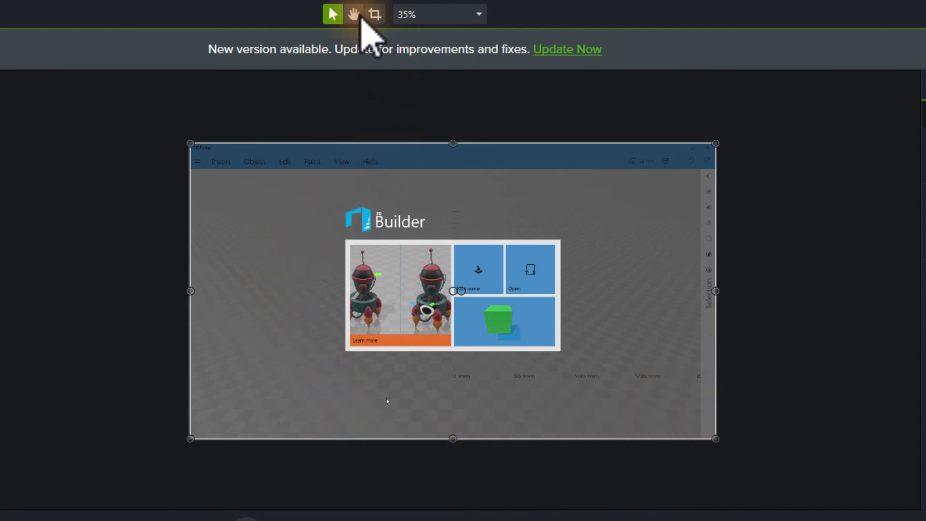
Step: Crop the 3D Builder title bar off the recording's top and a thin strip off its right side
{"action": "left_click", "coordinate": [376, 14]}
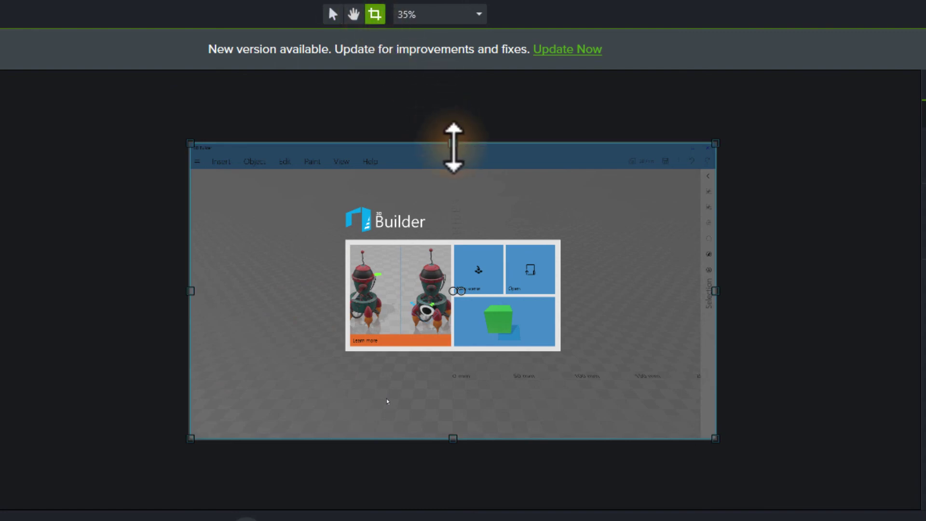
{"action": "left_click_drag", "start_coordinate": [453, 148], "coordinate": [453, 172]}
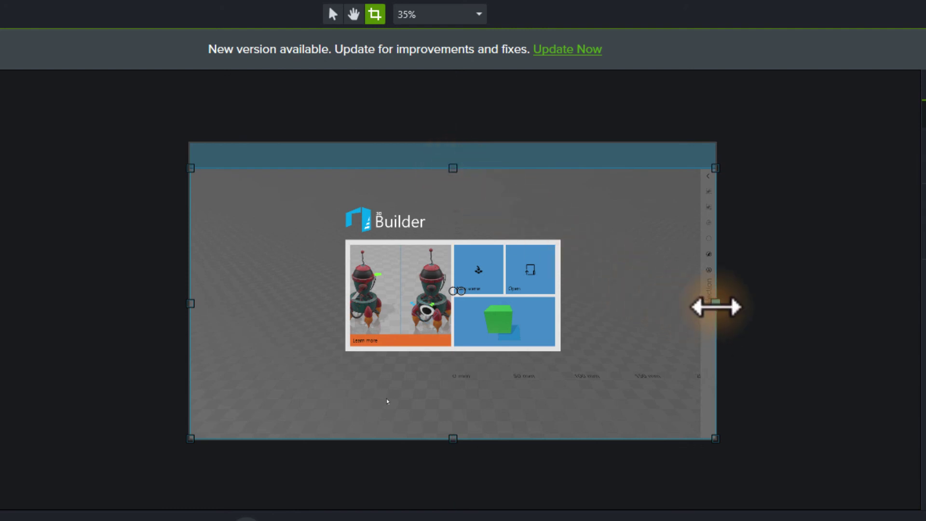
{"action": "left_click_drag", "start_coordinate": [708, 305], "coordinate": [708, 304]}
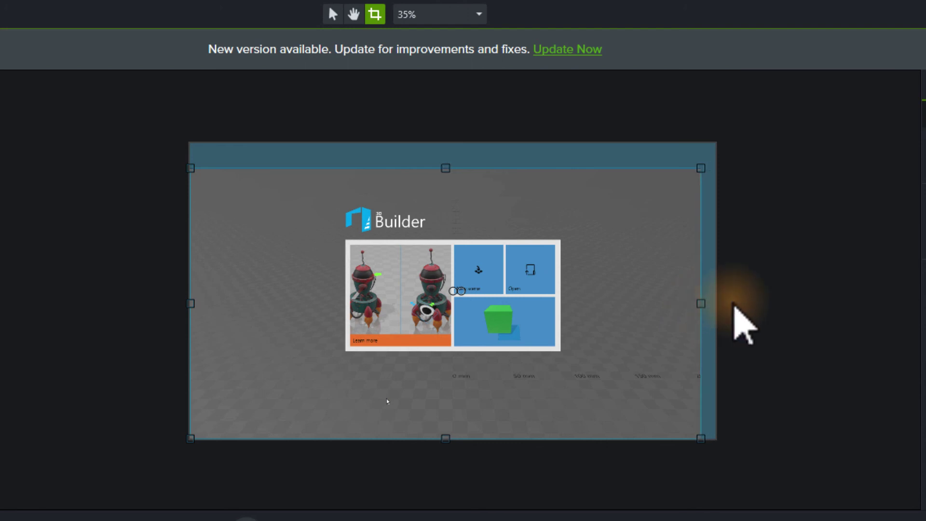
{"action": "left_click", "coordinate": [333, 14]}
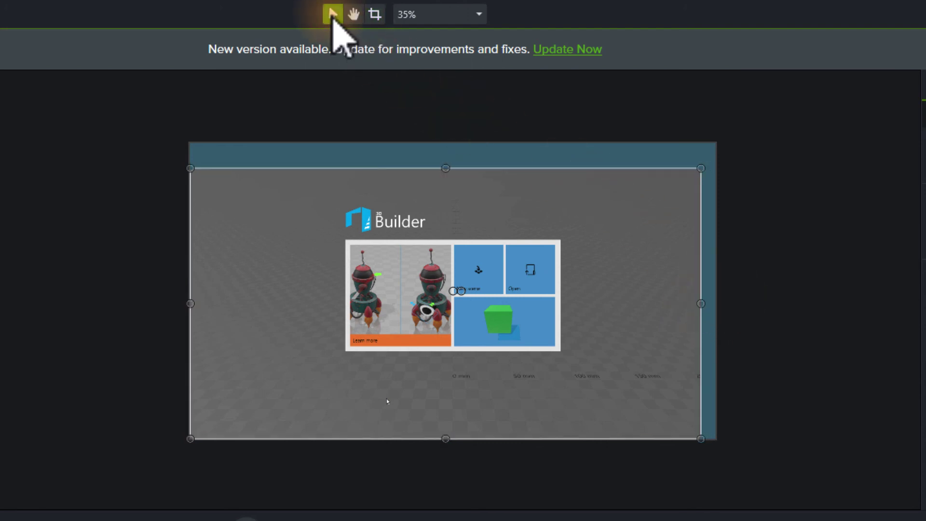
Step: Enlarge the cropped recording from its top-right corner and shift it left, then right, to align with the canvas
{"action": "left_click_drag", "start_coordinate": [700, 169], "coordinate": [718, 147]}
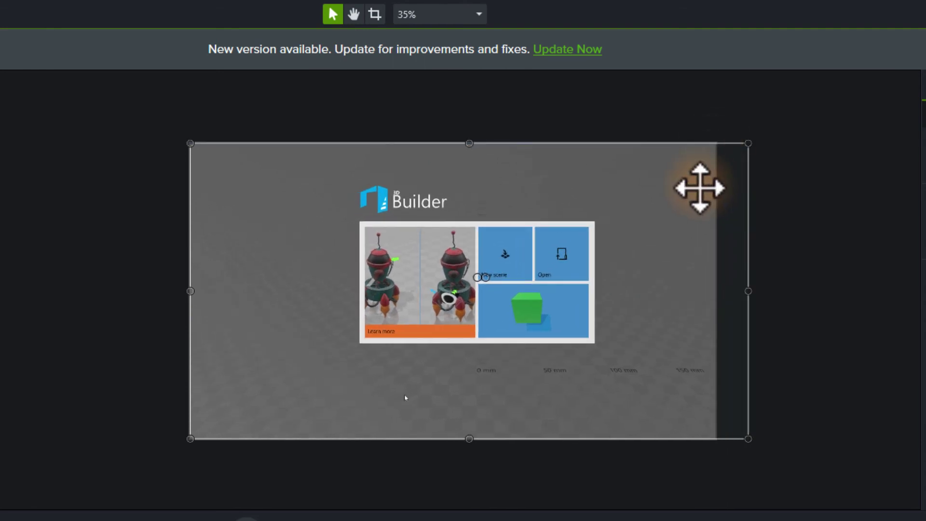
{"action": "left_click_drag", "start_coordinate": [687, 209], "coordinate": [665, 204]}
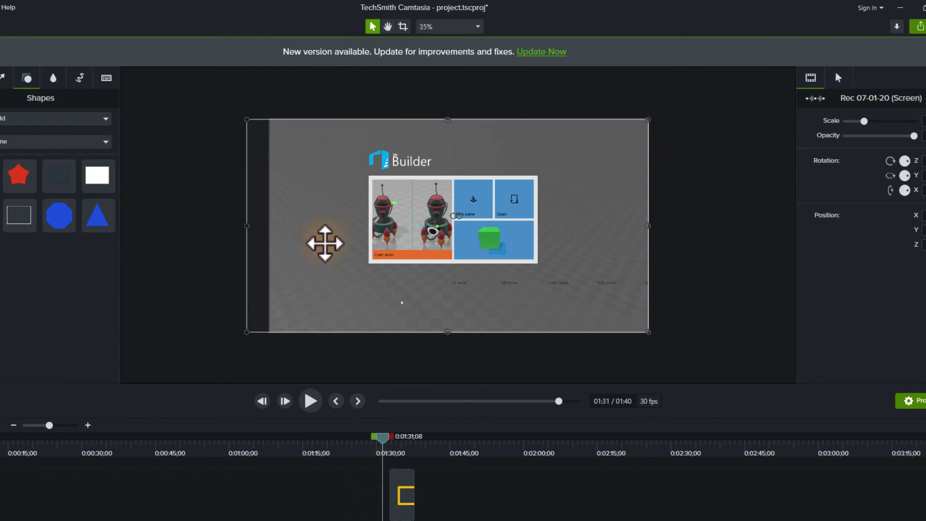
{"action": "left_click_drag", "start_coordinate": [326, 243], "coordinate": [347, 244]}
{"action": "left_click_drag", "start_coordinate": [360, 438], "coordinate": [389, 447]}
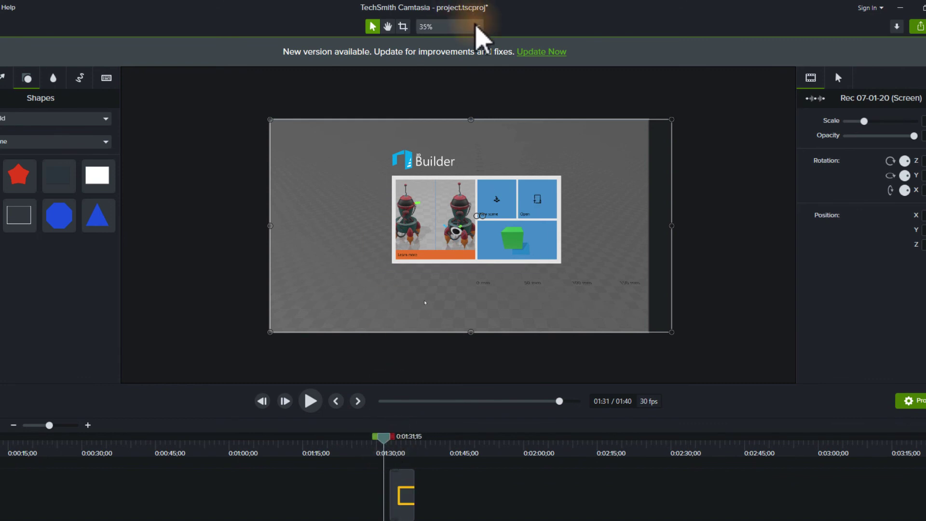
{"action": "left_click", "coordinate": [478, 27]}
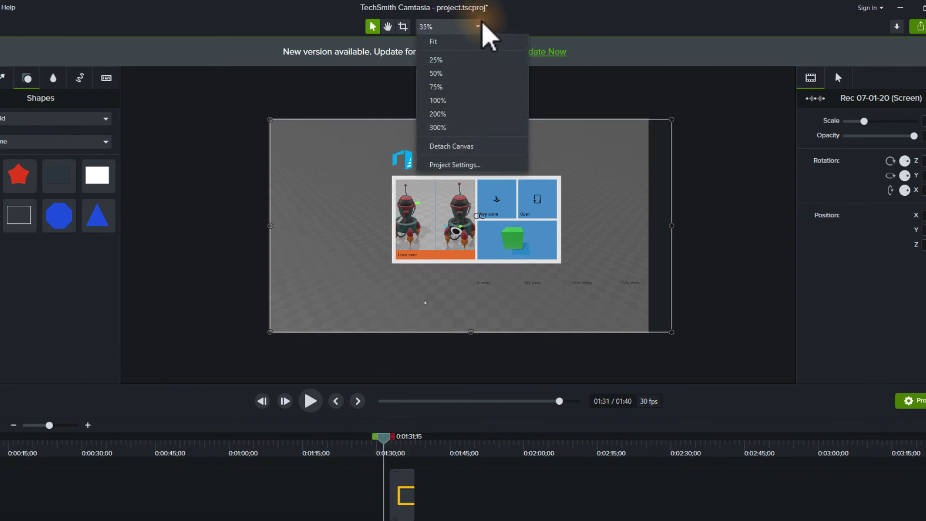